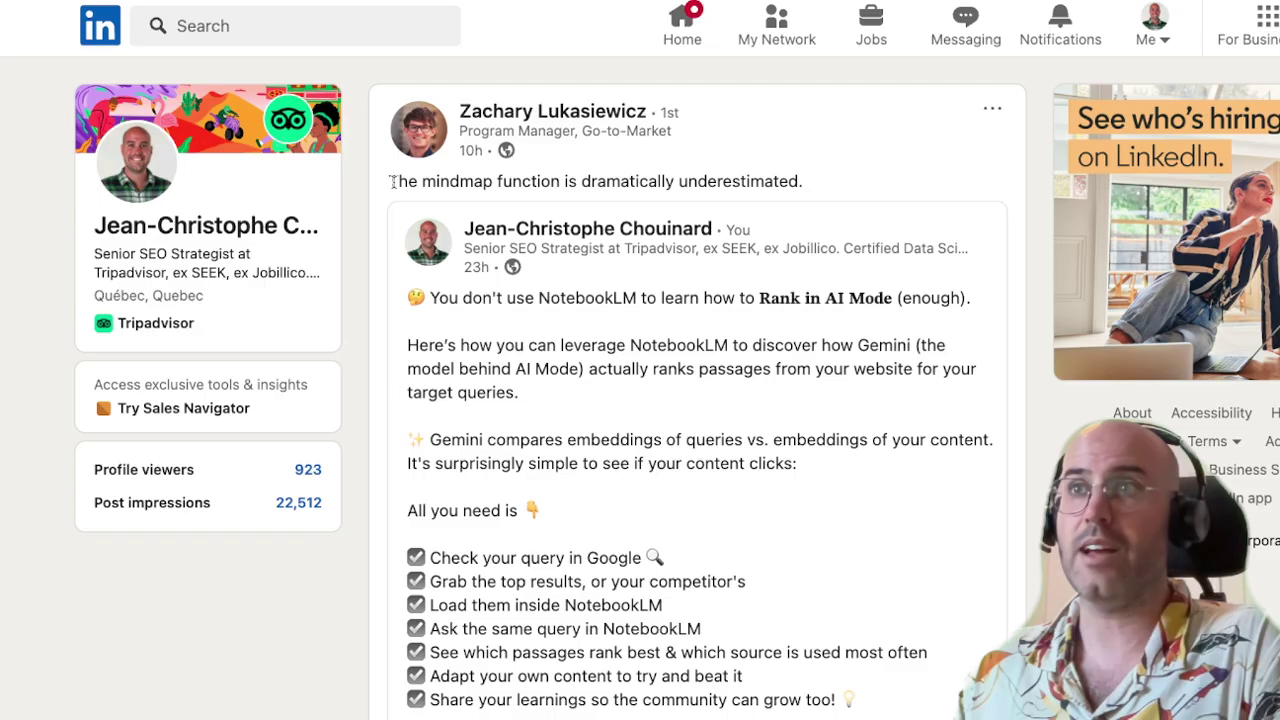
# Highlight the LinkedIn post's line calling the mindmap function dramatically underestimated
pyautogui.moveTo(389, 181); pyautogui.dragTo(792, 176)
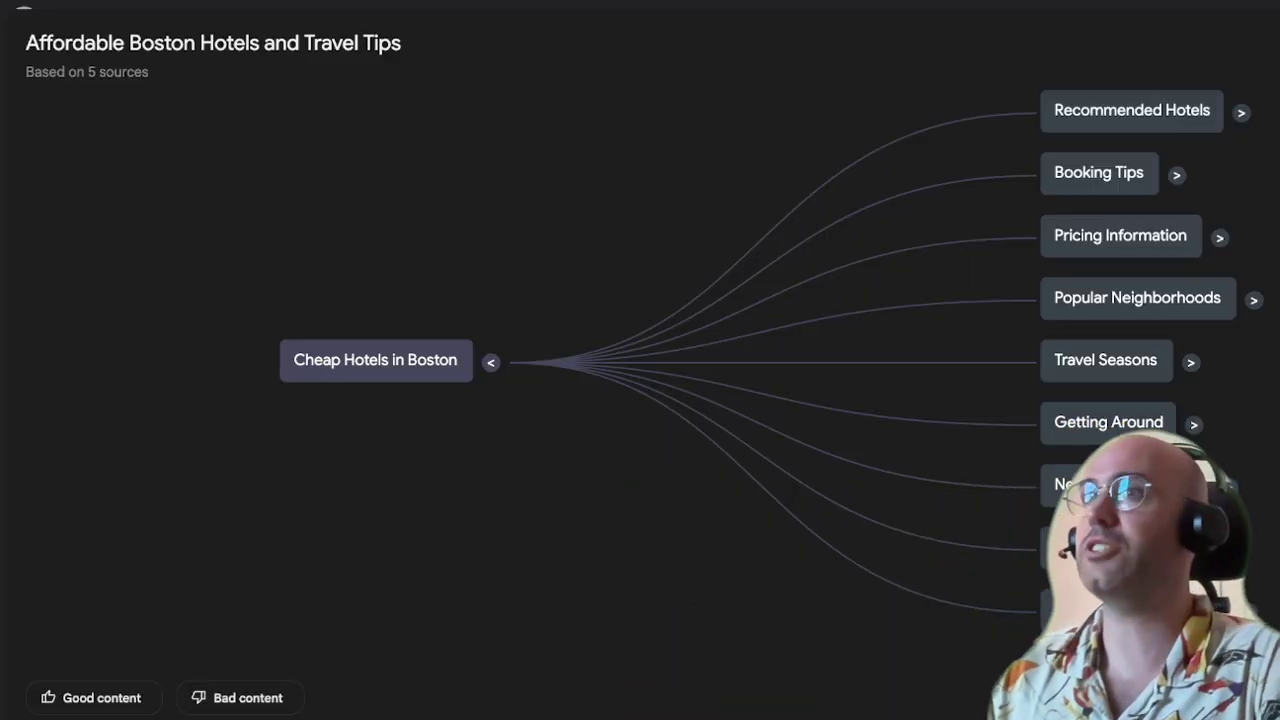
# Search Google in a new tab for 'cheap hotels in boston' and scroll through the results
pyautogui.hotkey('ctrl', 't')
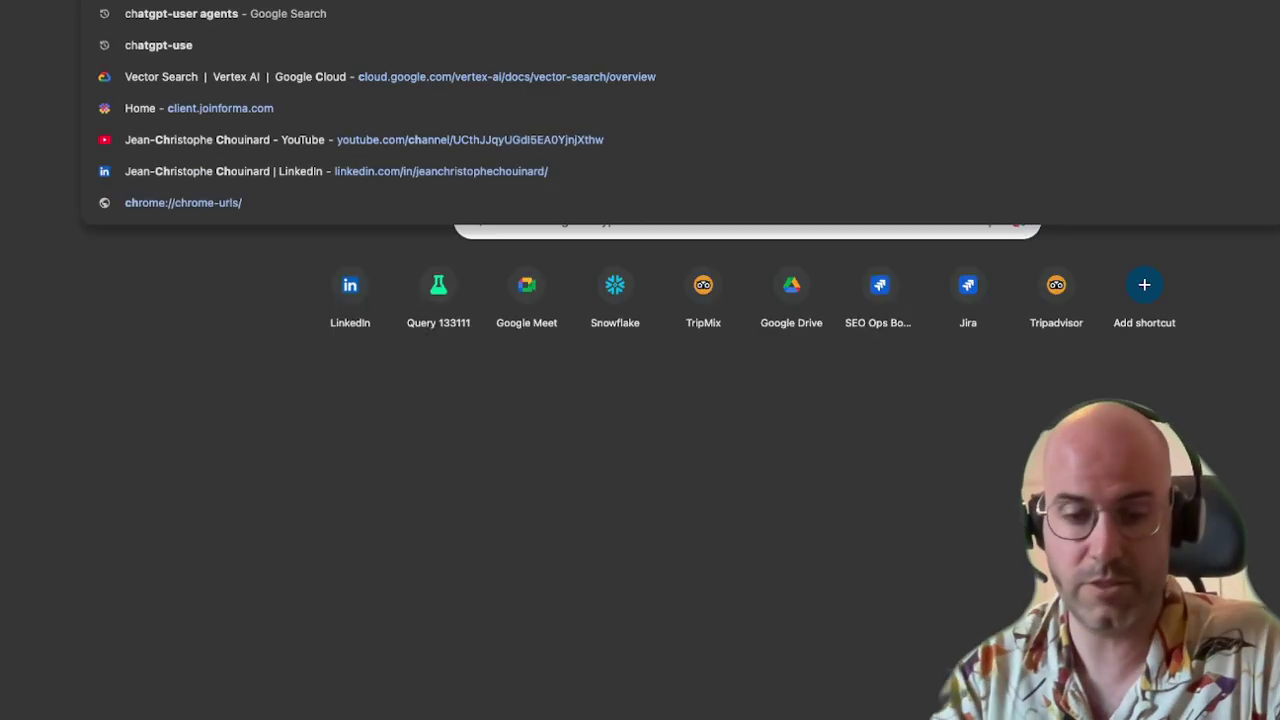
pyautogui.write('cheap hotels in boston')
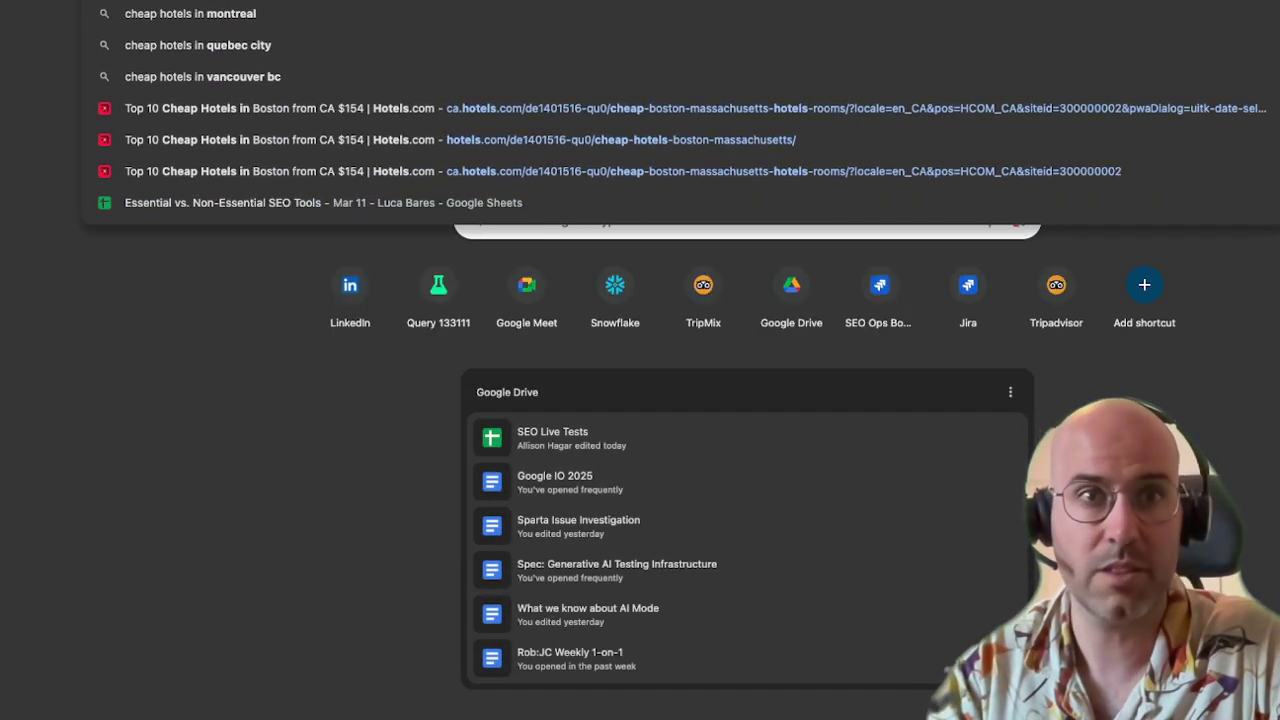
pyautogui.press('Return')
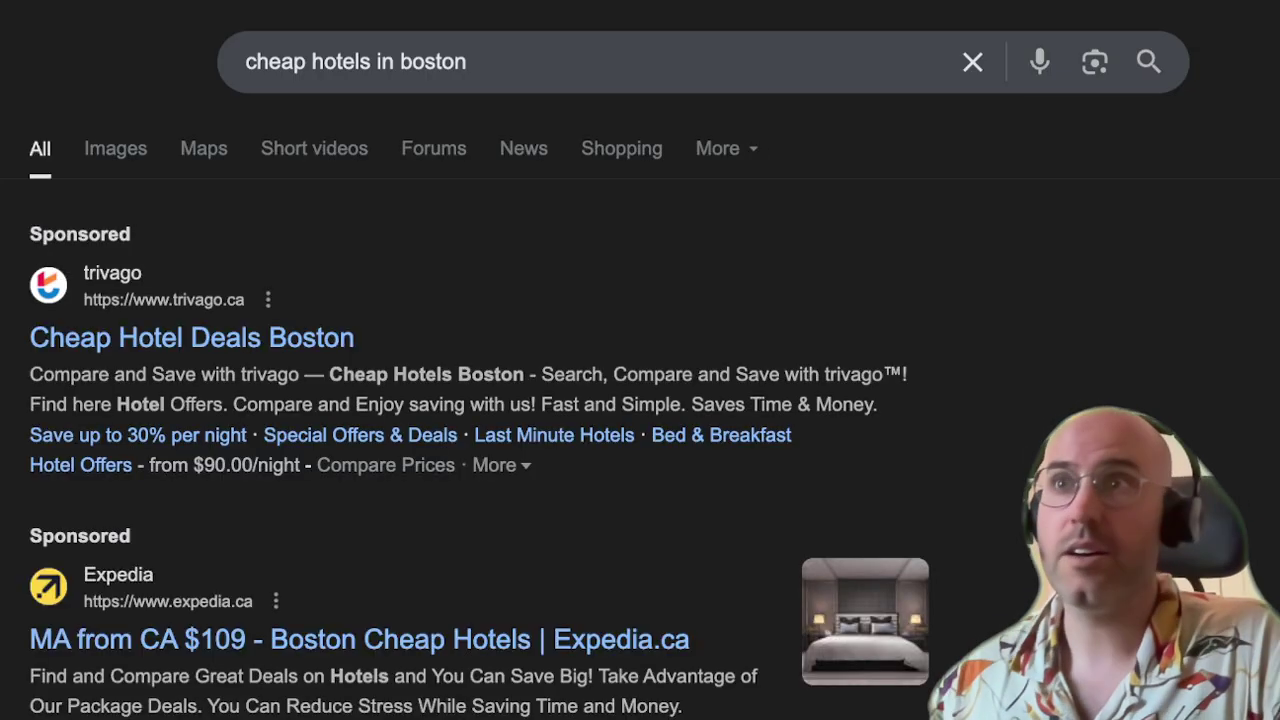
pyautogui.scroll(-6, 290, 443)
pyautogui.scroll(-12, 290, 443)
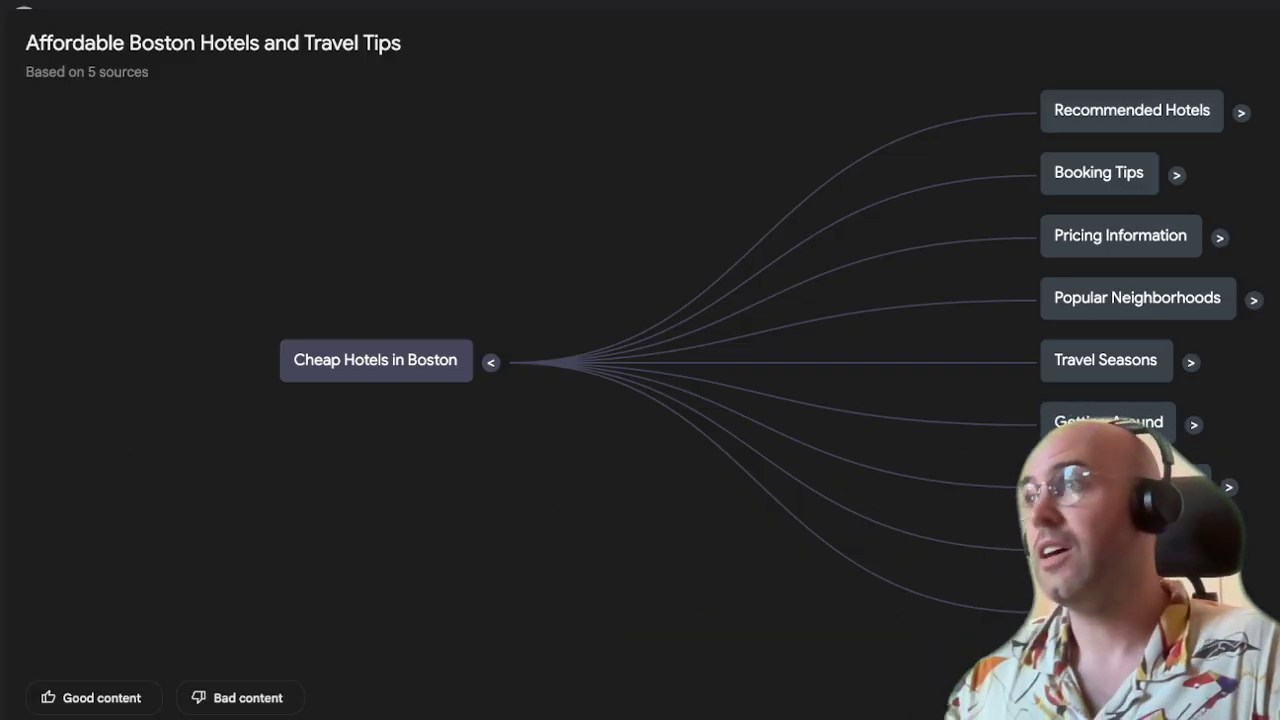
# Expand Mind Mapping Sources to list its Expedia, Tripadvisor, Booking.com and momondo pages
pyautogui.click(1110, 610)
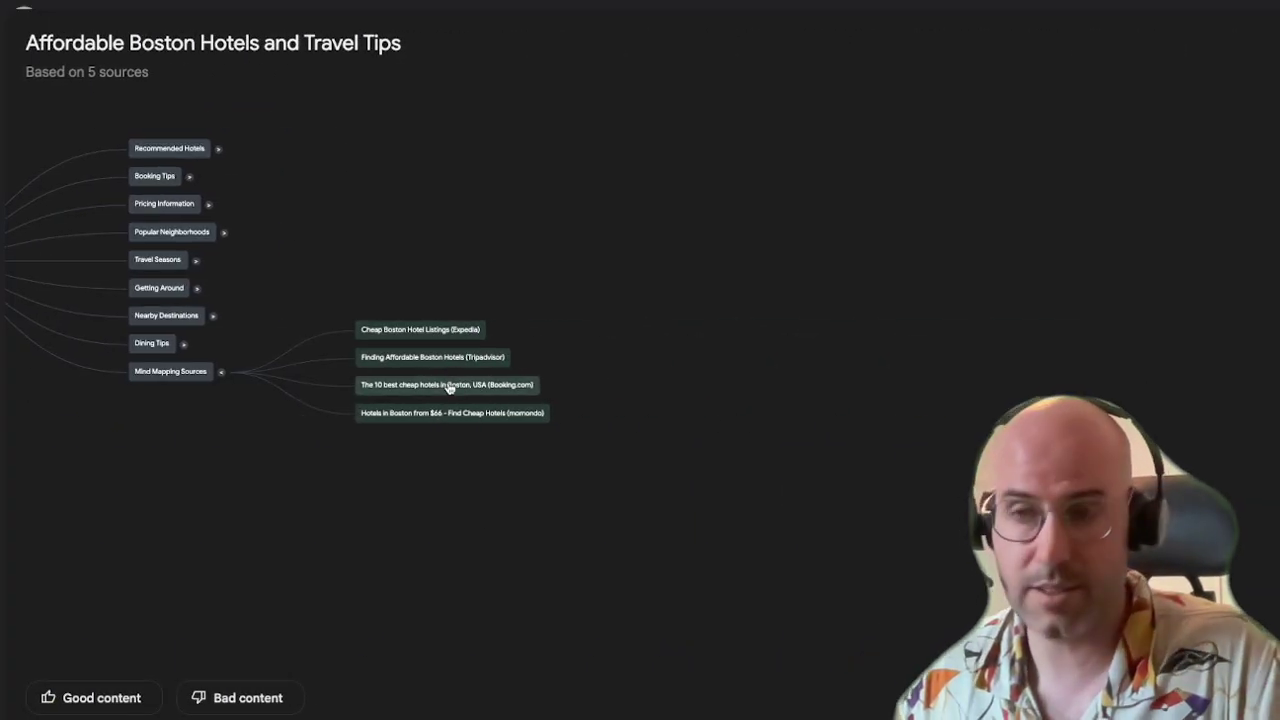
pyautogui.scroll(5, 449, 388)
pyautogui.scroll(-1, 374, 391)
pyautogui.moveTo(269, 608); pyautogui.dragTo(774, 511)
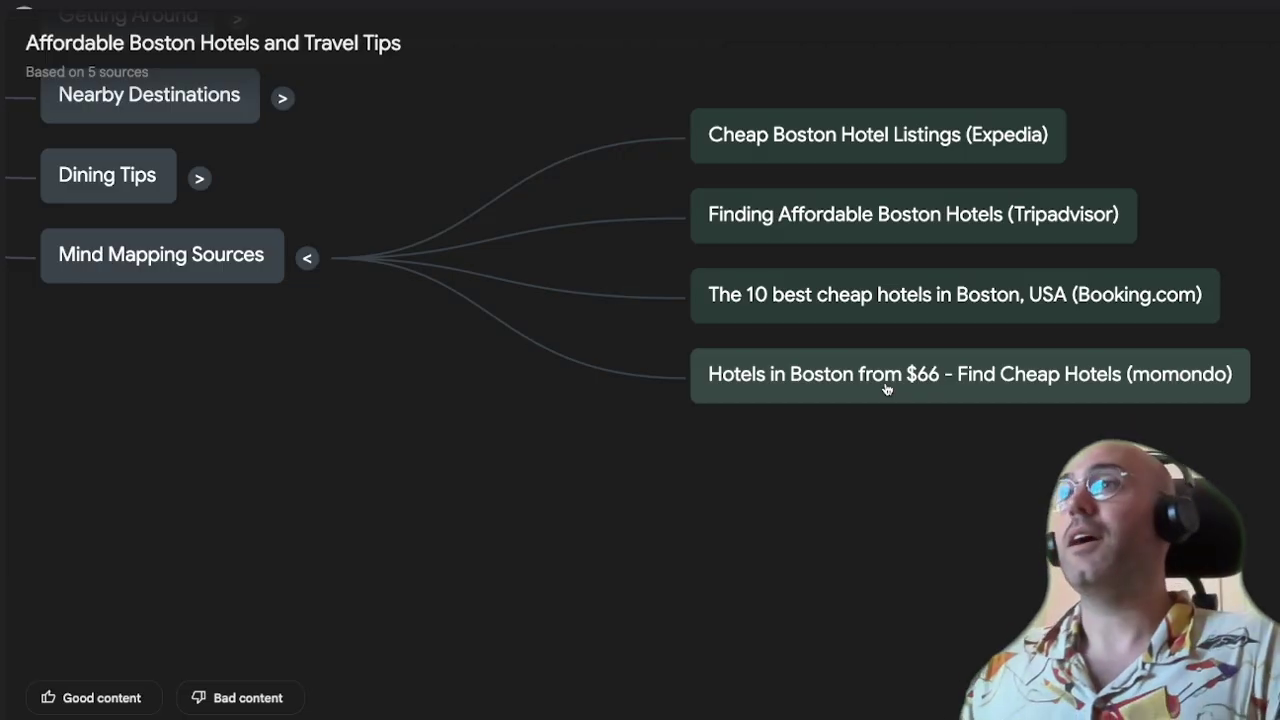
pyautogui.scroll(-3, 862, 392)
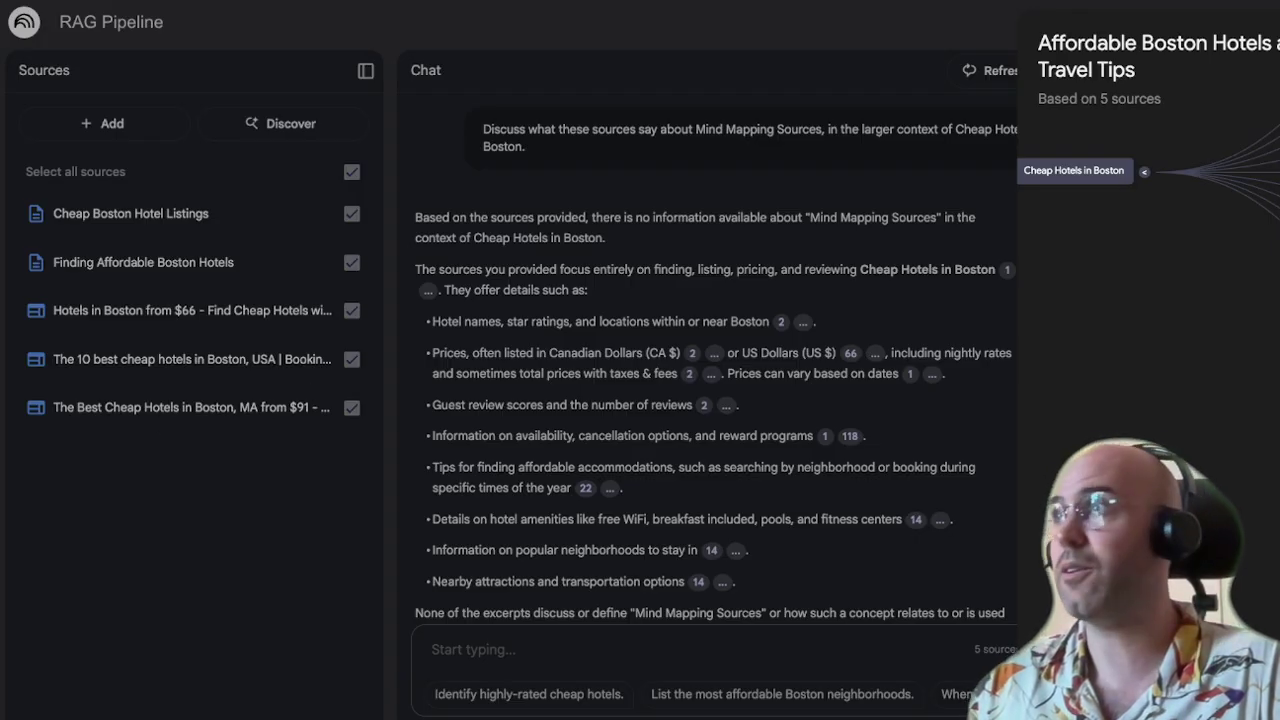
pyautogui.scroll(3, 986, 327)
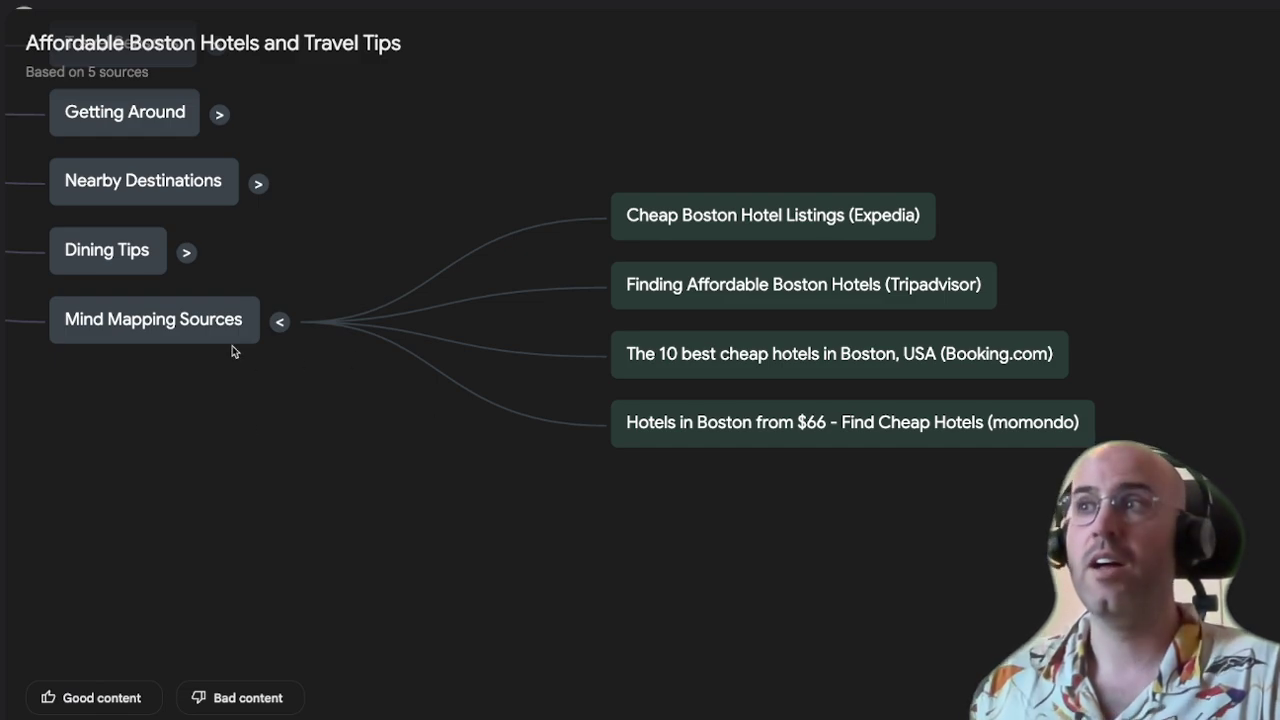
# Pan the mind map back to the top-level branches
pyautogui.moveTo(308, 471); pyautogui.dragTo(502, 478)
pyautogui.moveTo(537, 418); pyautogui.dragTo(636, 510)
pyautogui.moveTo(713, 247); pyautogui.dragTo(723, 517)
pyautogui.moveTo(746, 420); pyautogui.dragTo(970, 389)
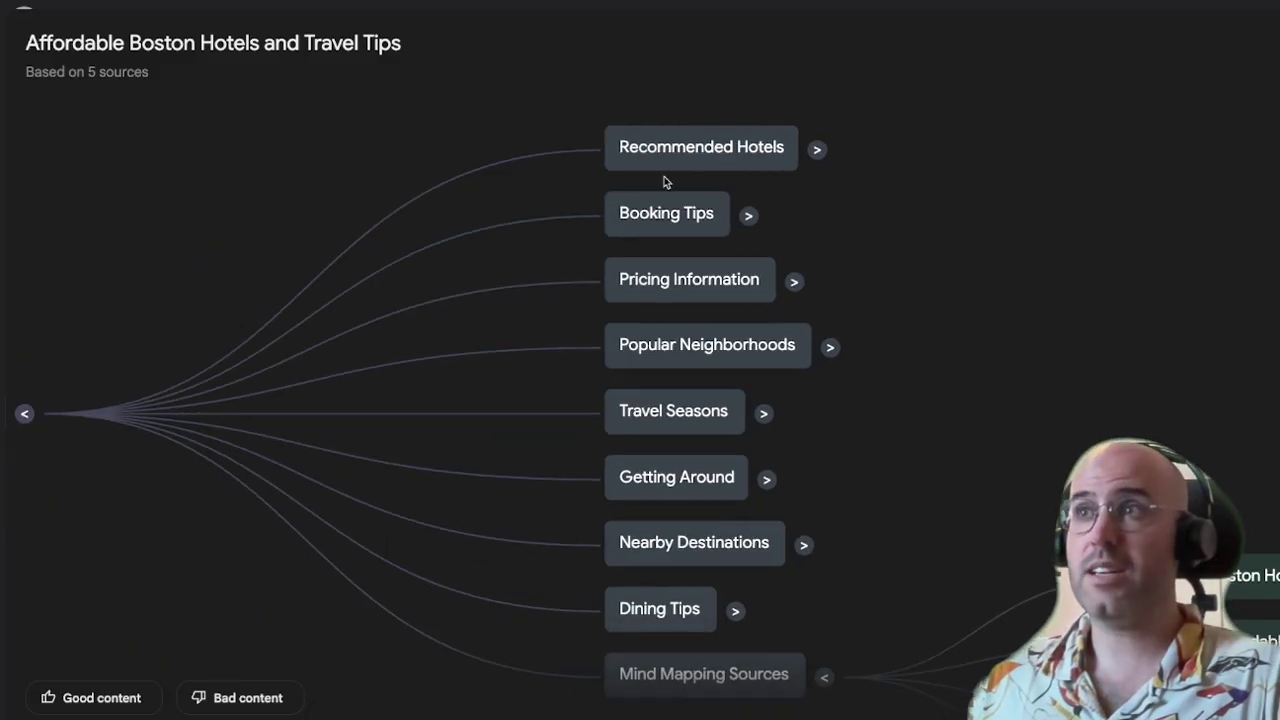
pyautogui.moveTo(196, 362)
pyautogui.mouseDown()
pyautogui.moveTo(471, 277)
pyautogui.moveTo(183, 342)
pyautogui.mouseUp()
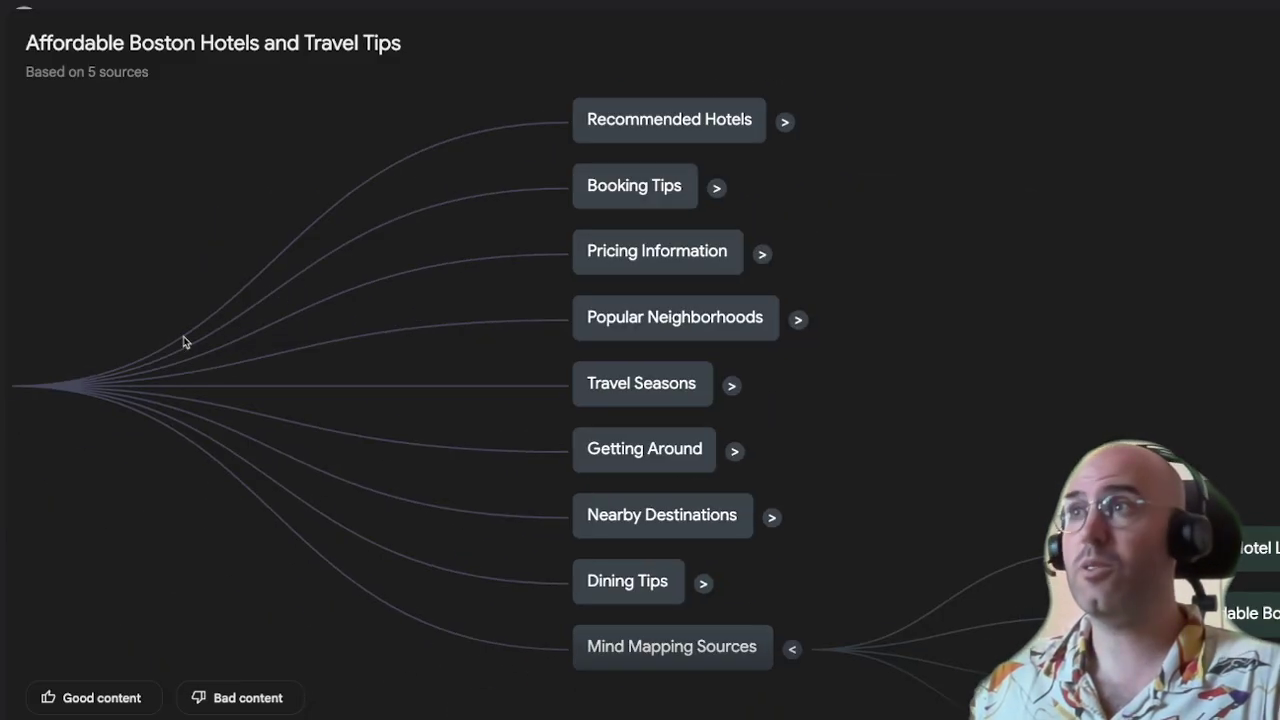
# Expand Recommended Hotels through The Verb Hotel and ask about Hampton Inn Boston Logan Airport Chelsea
pyautogui.click(786, 121)
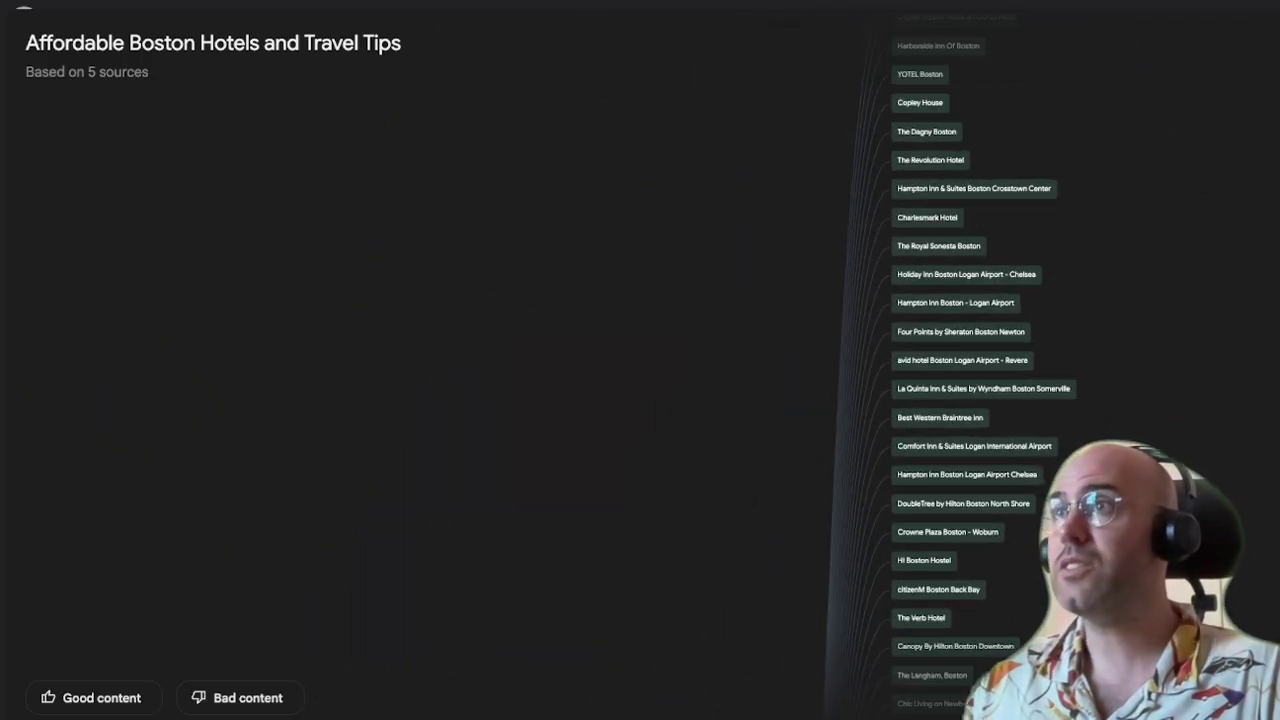
pyautogui.scroll(5, 1011, 347)
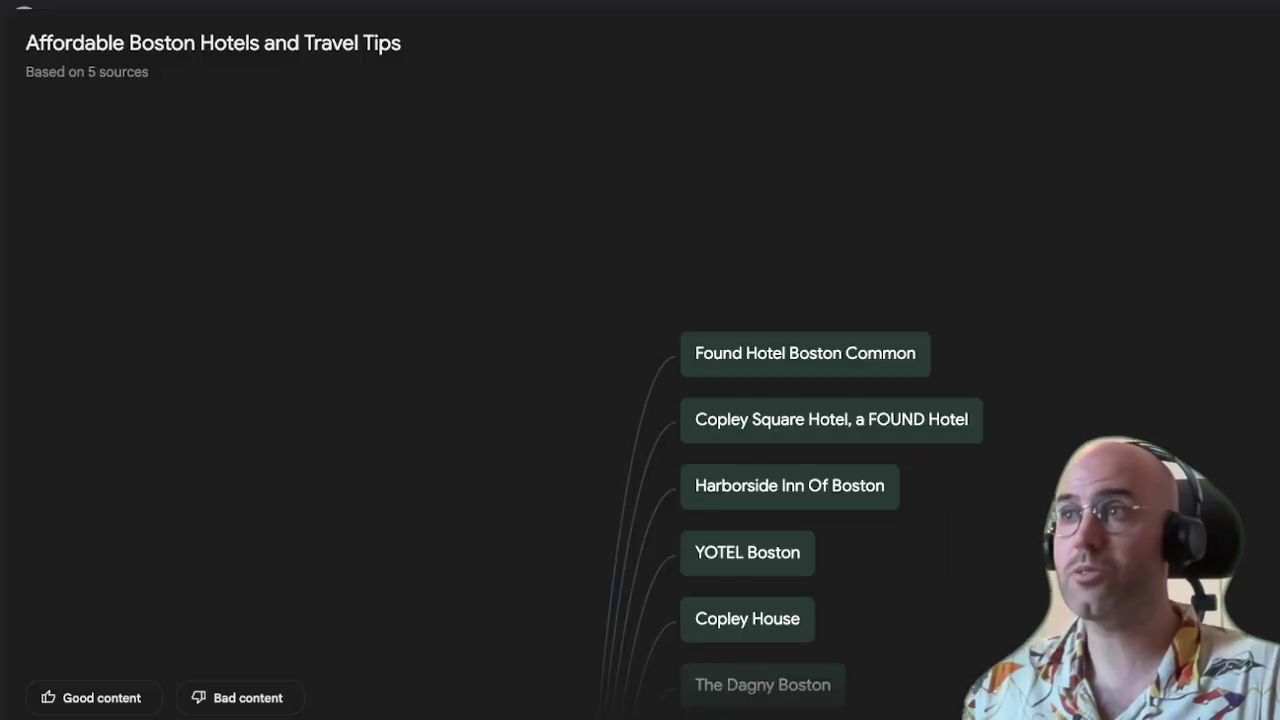
pyautogui.moveTo(1122, 597); pyautogui.dragTo(1134, 394)
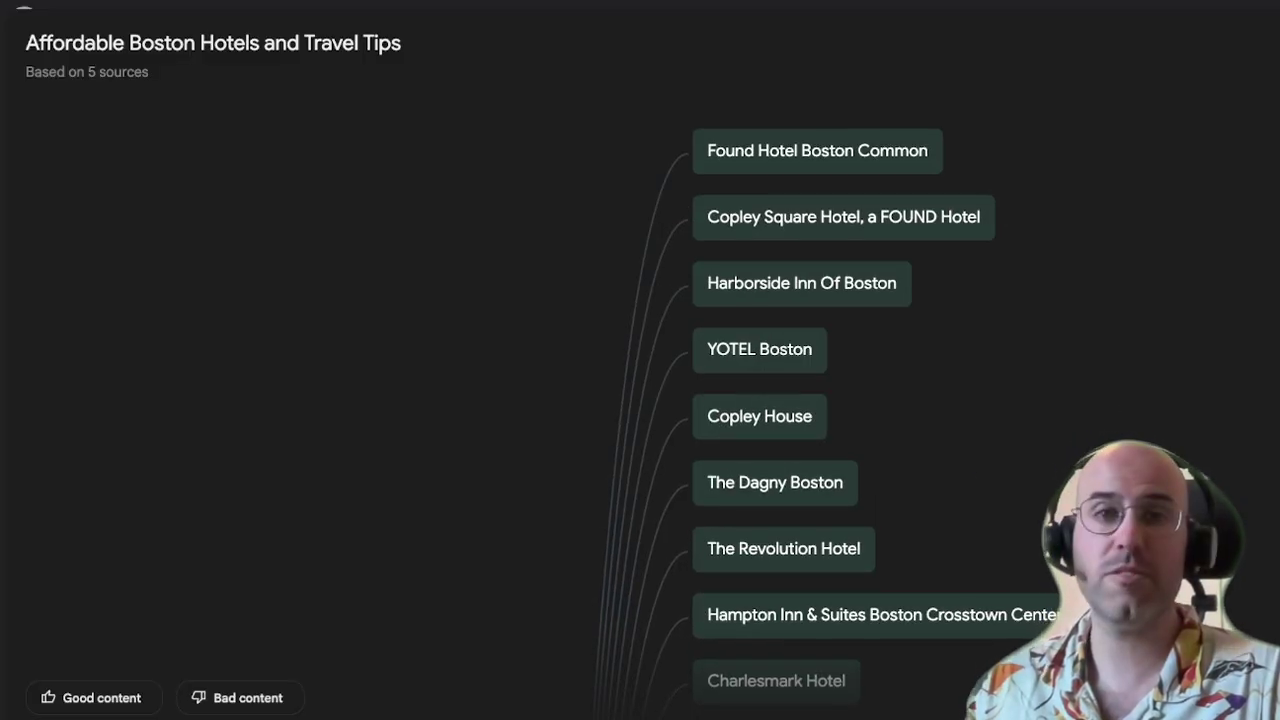
pyautogui.moveTo(1112, 540); pyautogui.dragTo(1105, 150)
pyautogui.moveTo(1128, 690); pyautogui.dragTo(1131, 349)
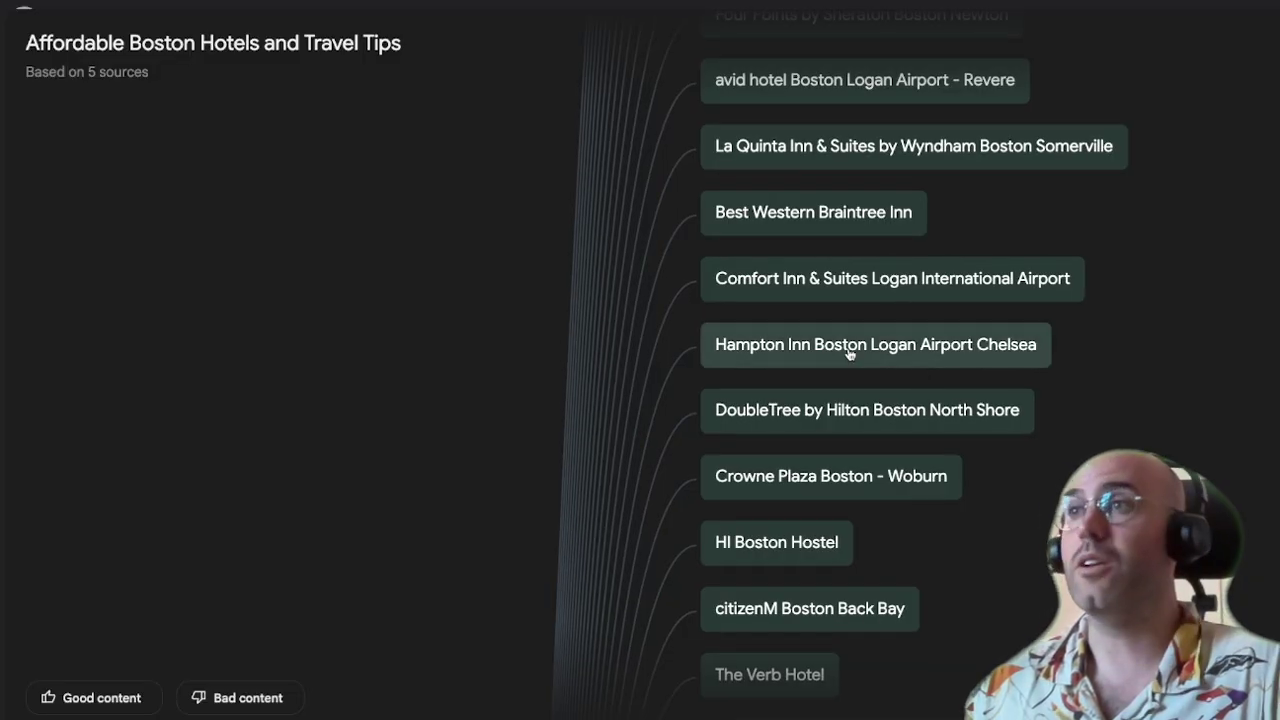
pyautogui.click(888, 350)
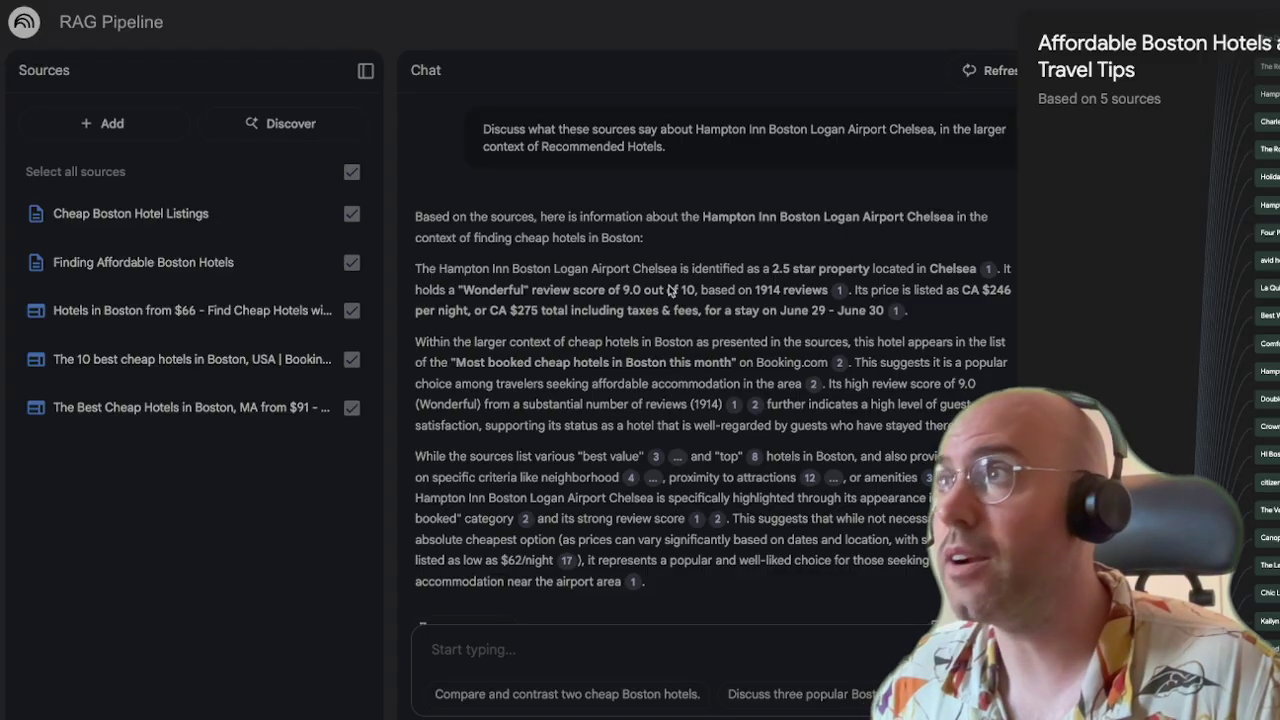
# Close the mind map and highlight the answer's 'on Booking.com' most-booked mention
pyautogui.click(690, 358)
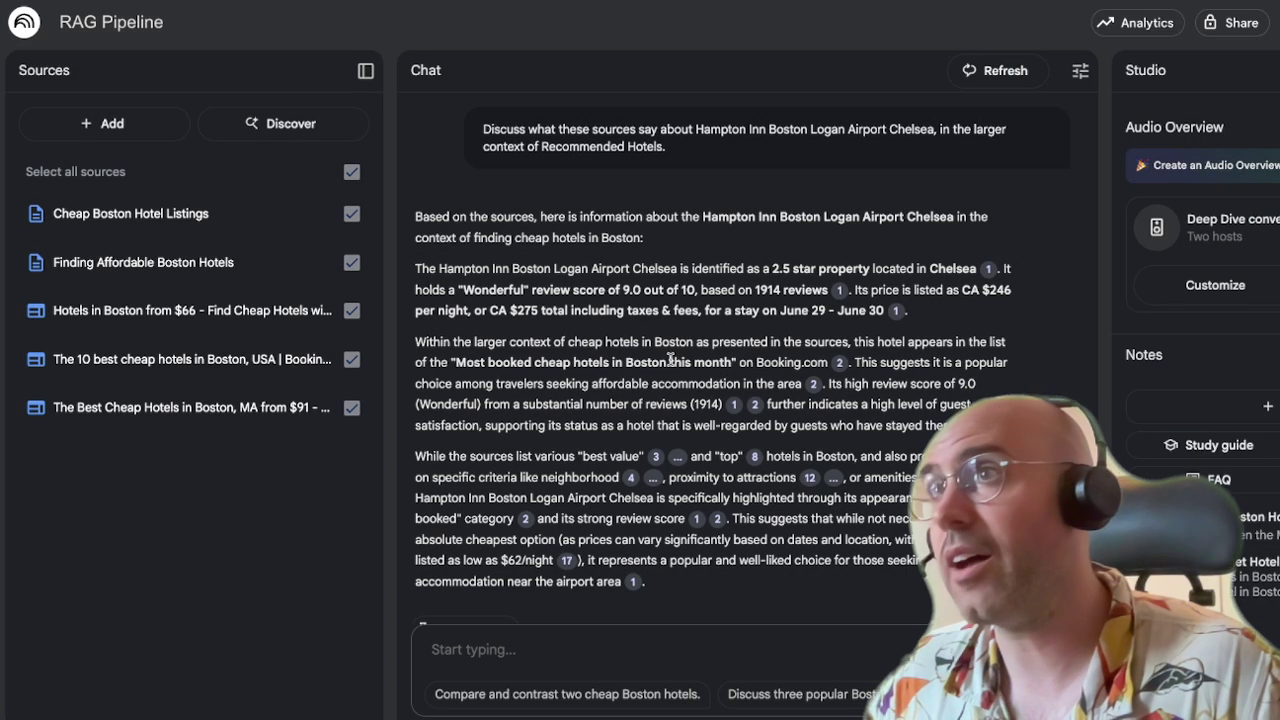
pyautogui.moveTo(828, 362); pyautogui.dragTo(711, 362)
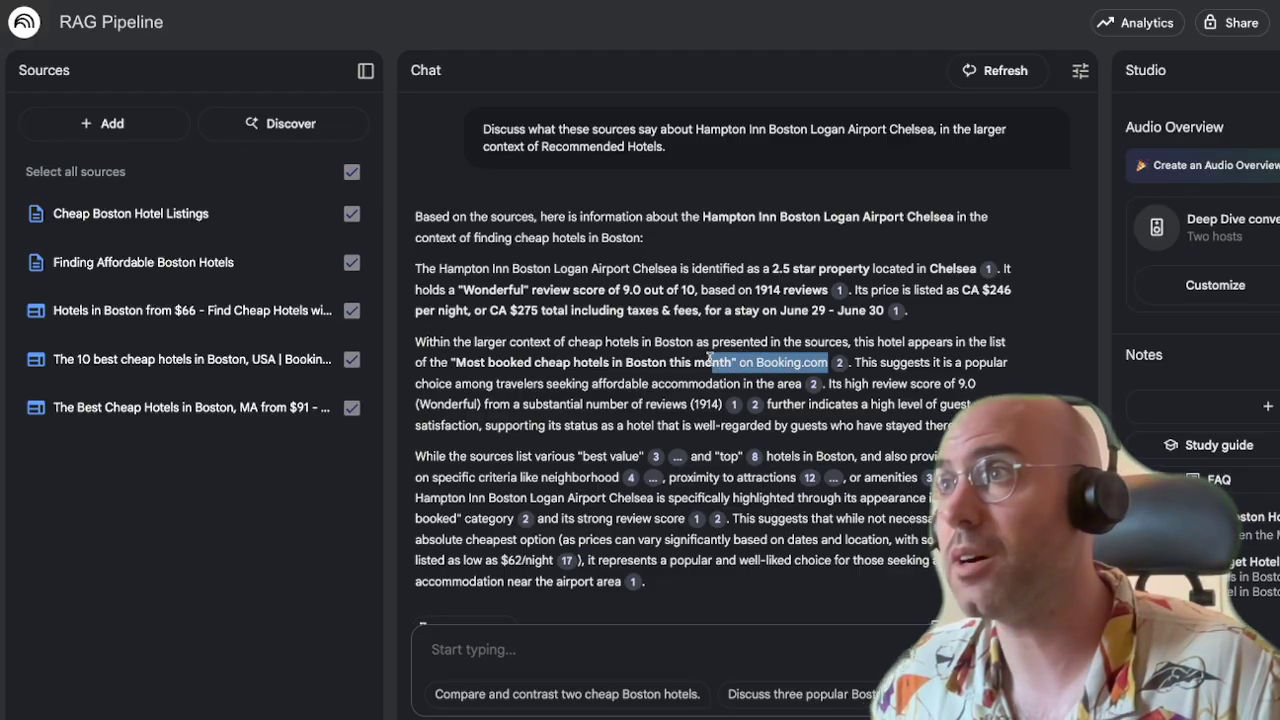
pyautogui.scroll(-2, 711, 405)
pyautogui.scroll(-1, 558, 427)
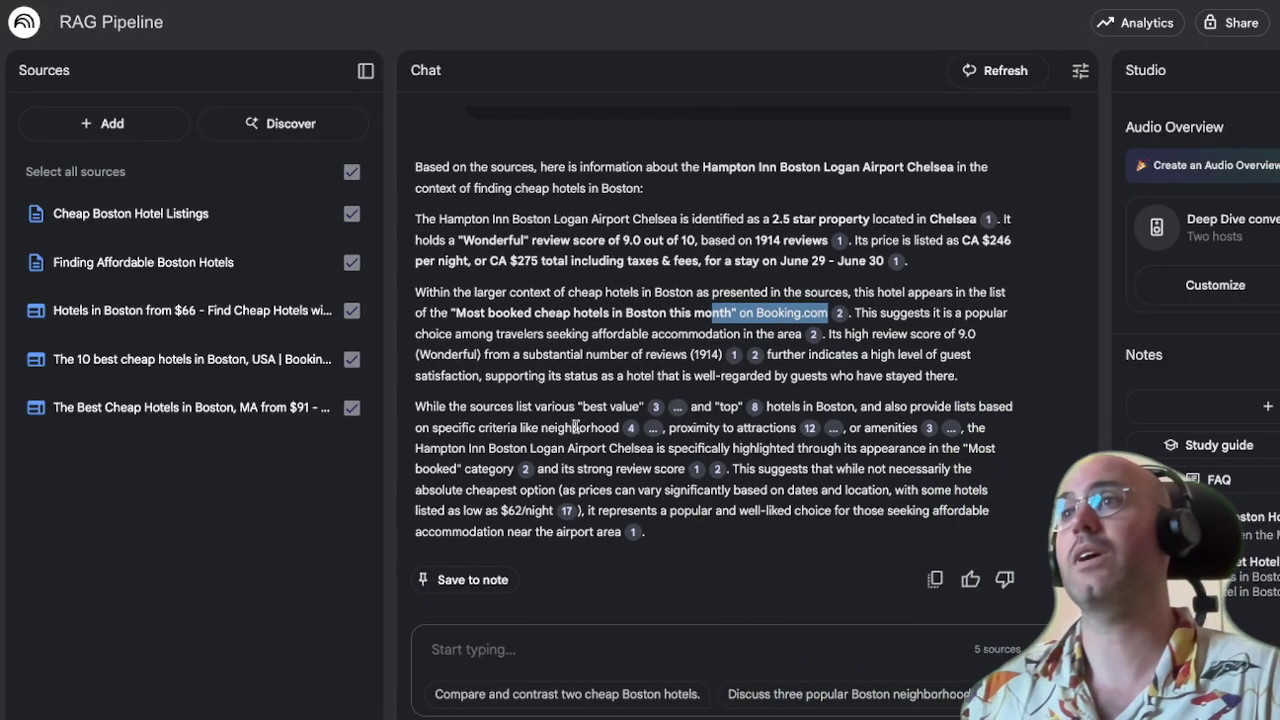
pyautogui.scroll(1, 760, 459)
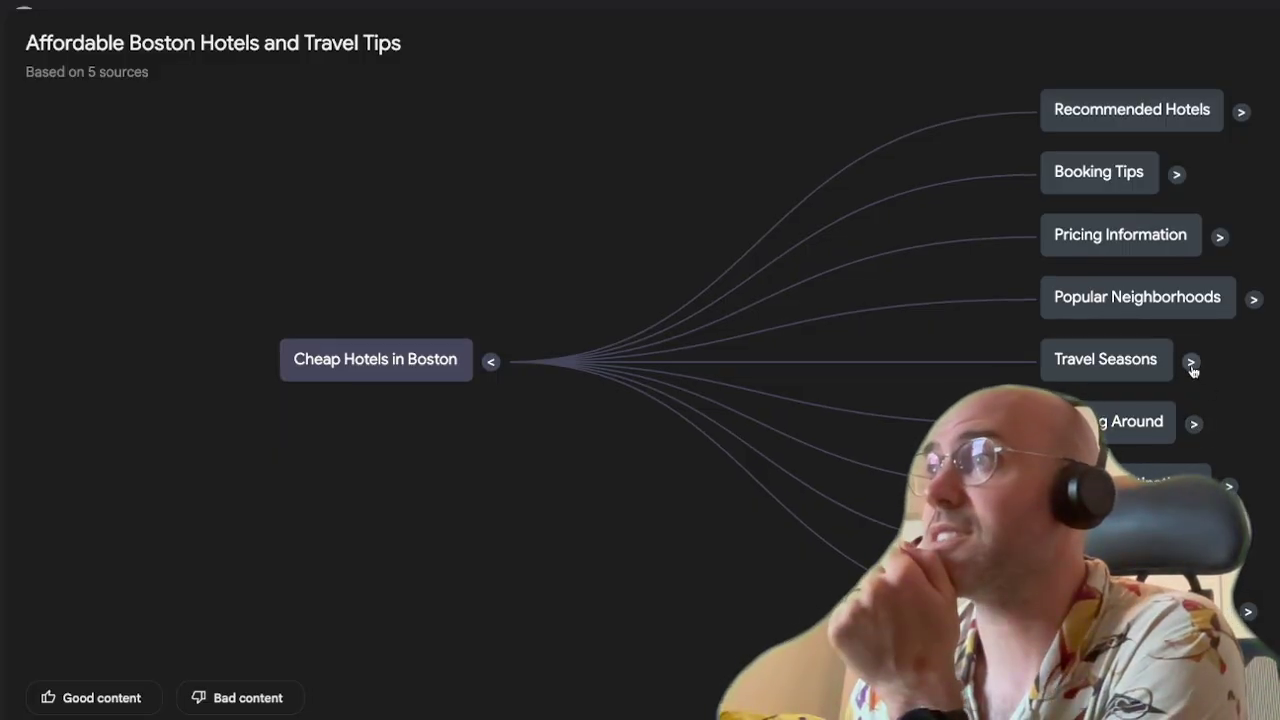
# Ask about Travel Seasons' Summer (Jun–Aug) branch and check citation 1 in Finding Affordable Boston Hotels
pyautogui.click(1158, 361)
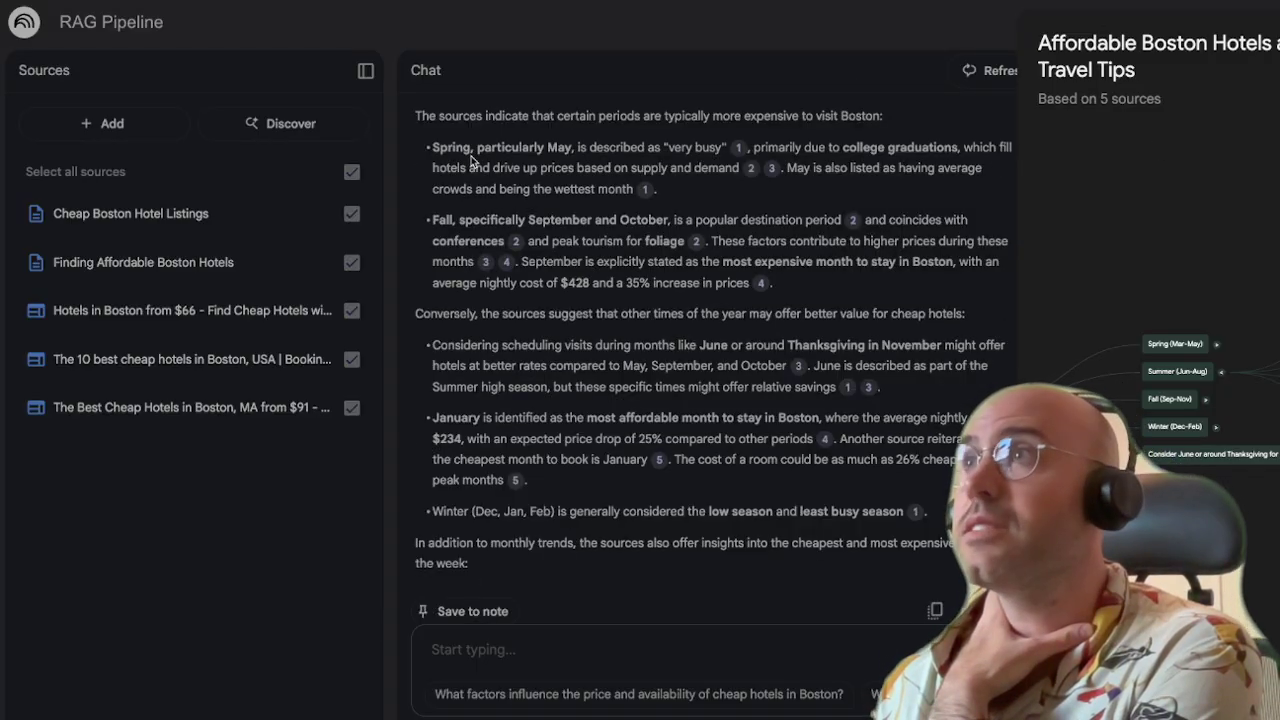
pyautogui.scroll(2, 520, 155)
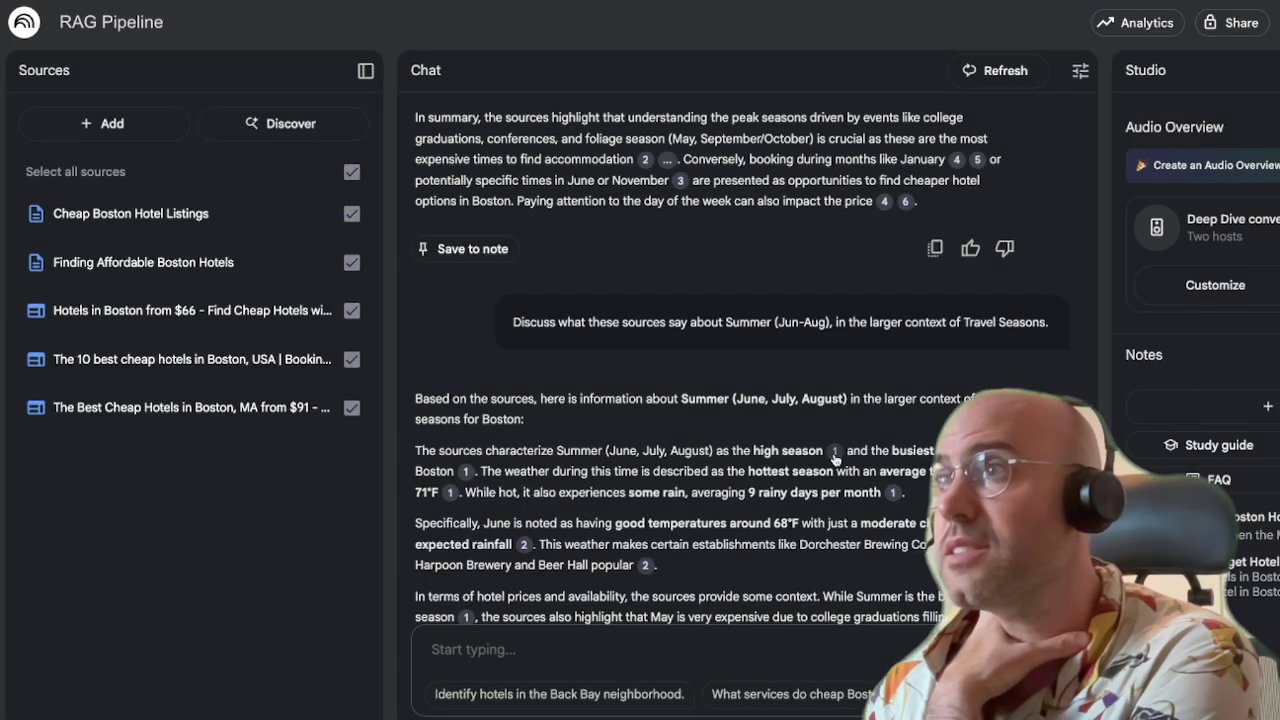
pyautogui.moveTo(836, 458)
pyautogui.click(836, 452)
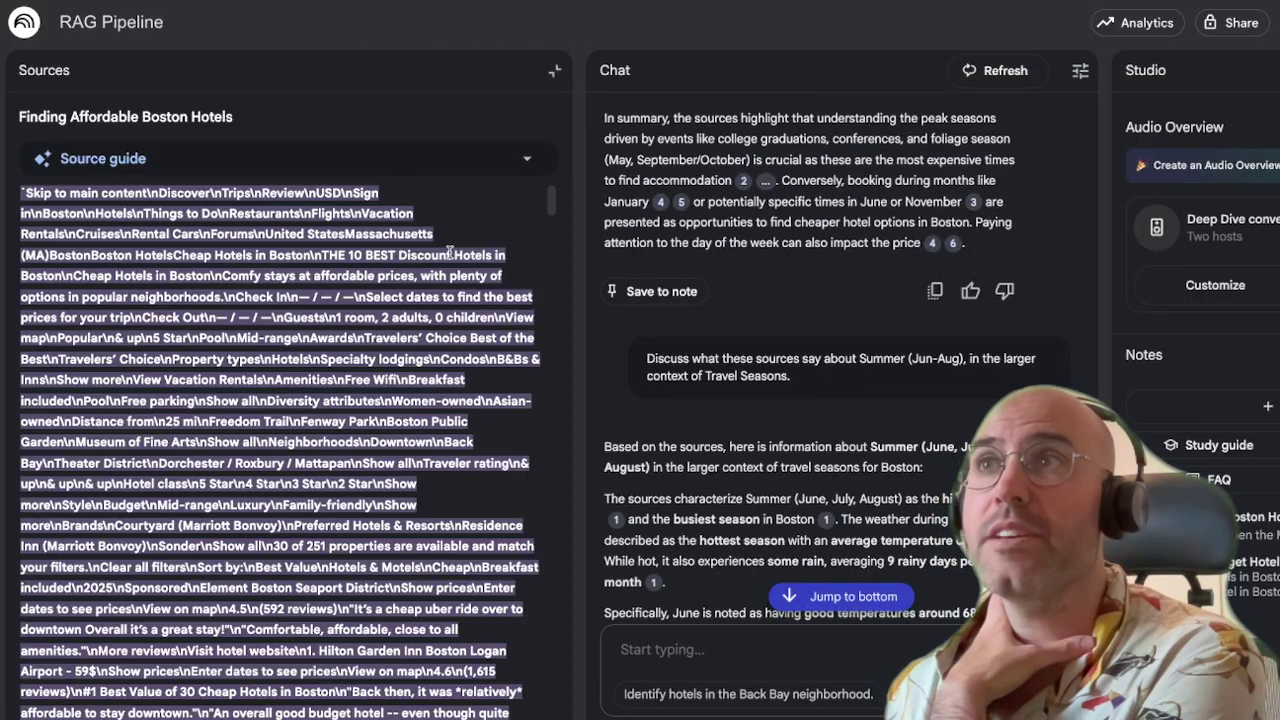
pyautogui.scroll(-10, 370, 414)
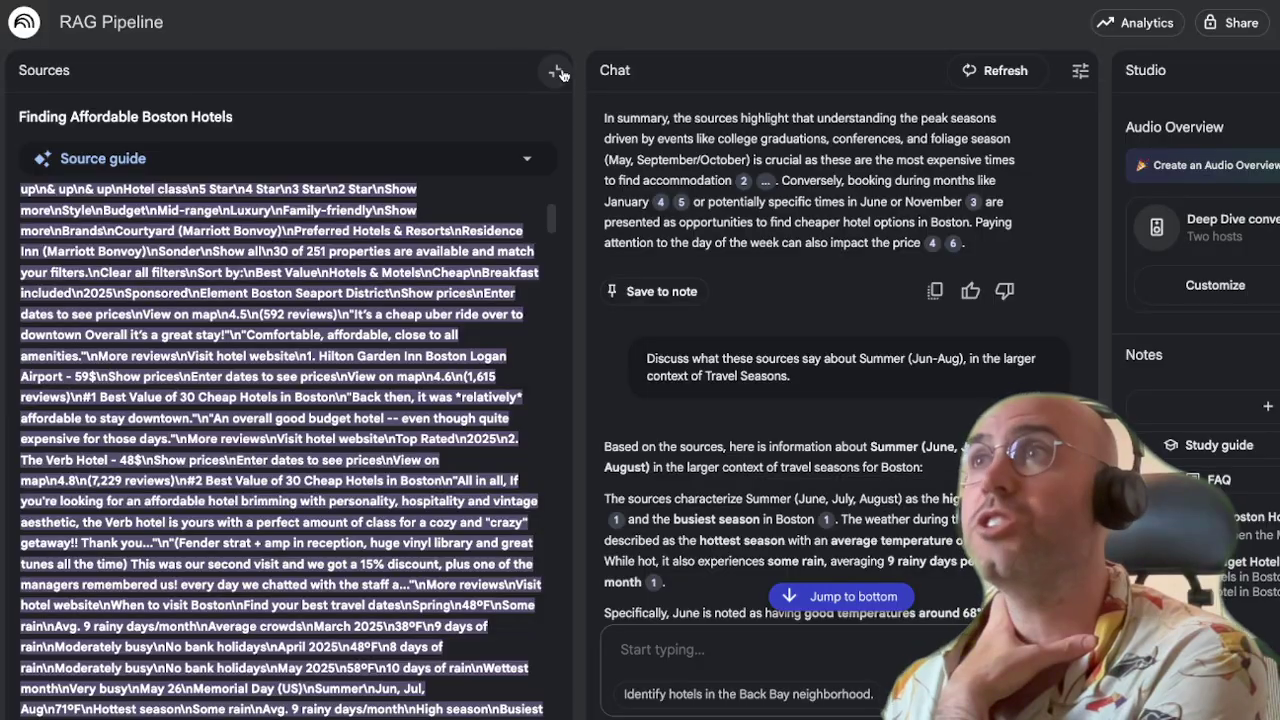
pyautogui.click(555, 70)
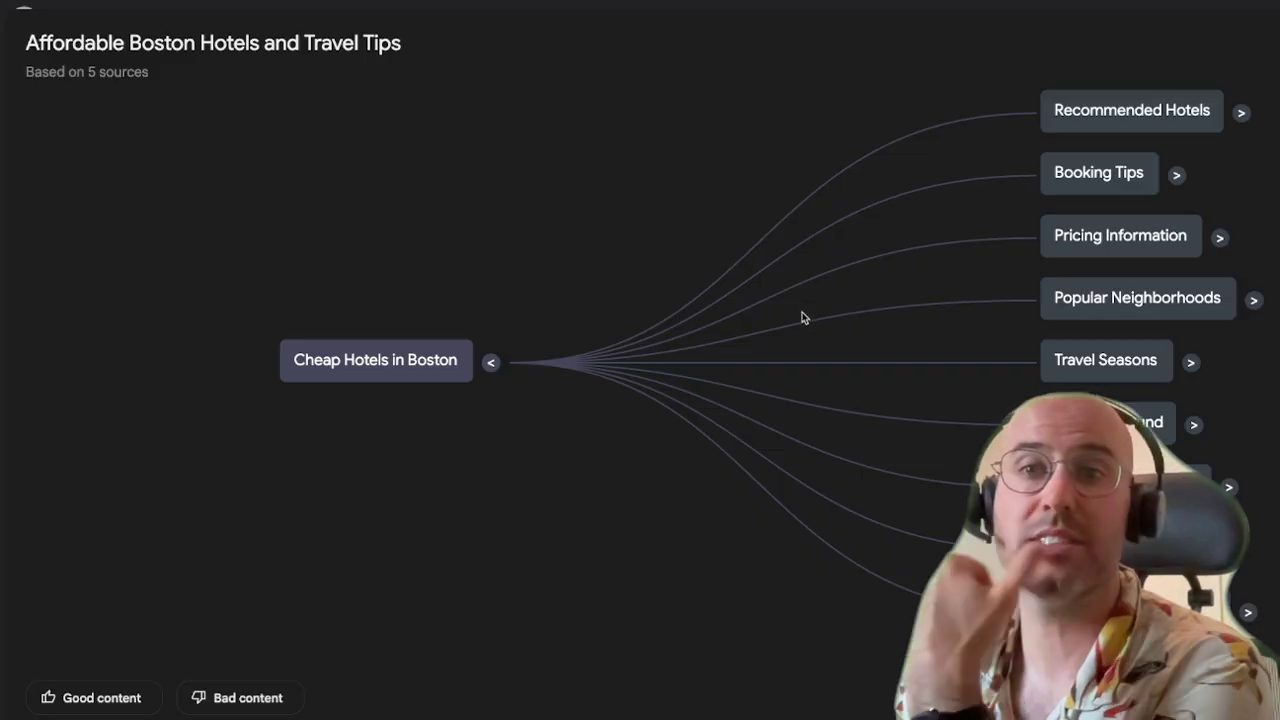
# Pan the mind map to the Cheap Hotels in Boston root, then exit full screen
pyautogui.moveTo(942, 386); pyautogui.dragTo(469, 429)
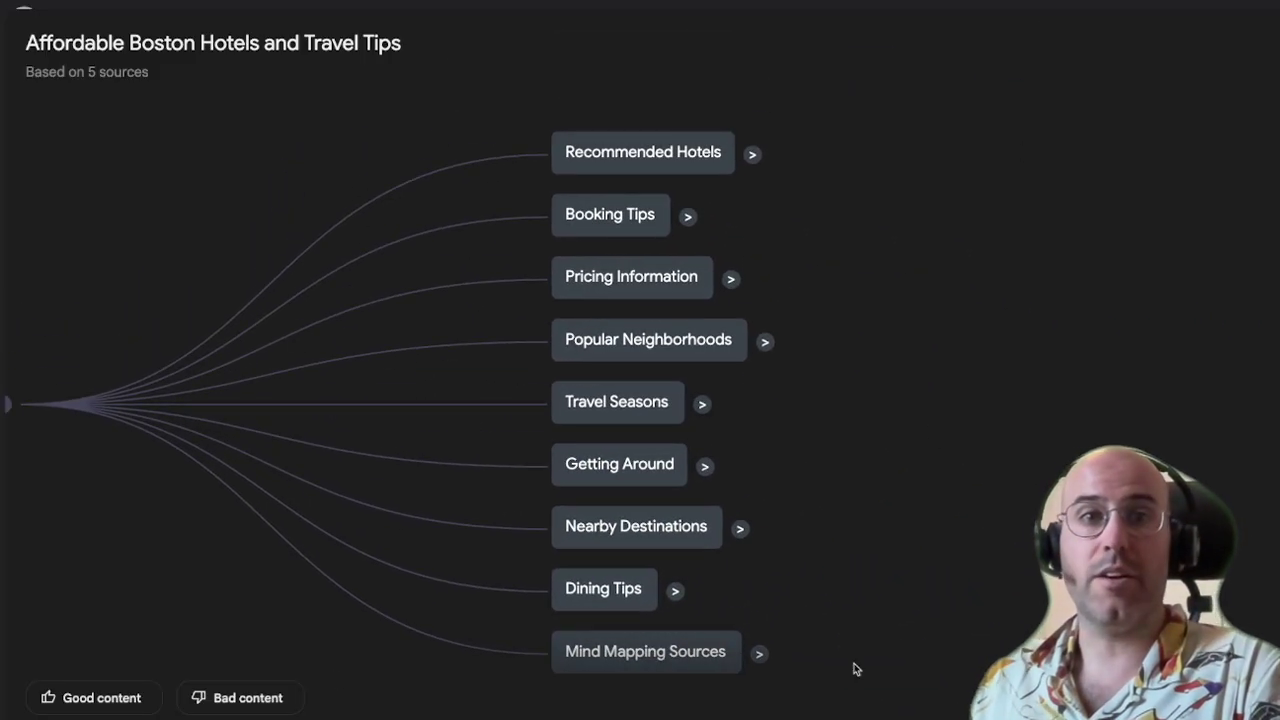
pyautogui.moveTo(449, 471); pyautogui.dragTo(794, 443)
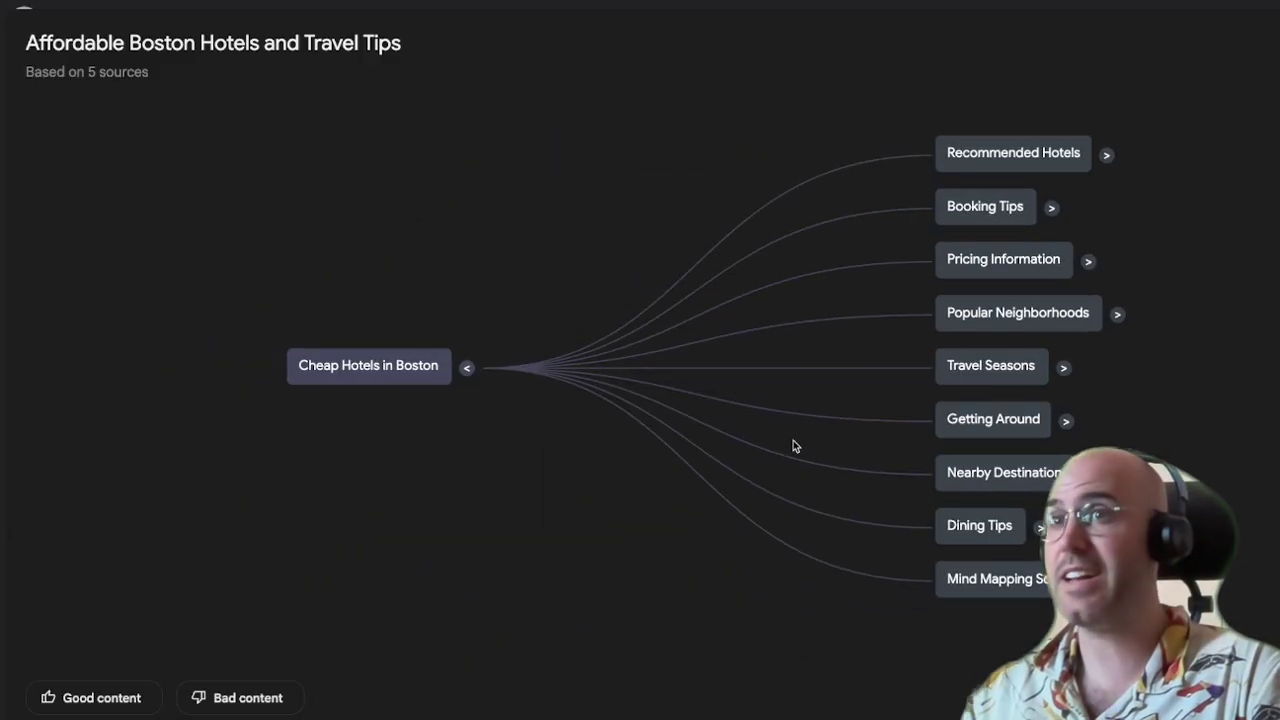
pyautogui.press('Escape')
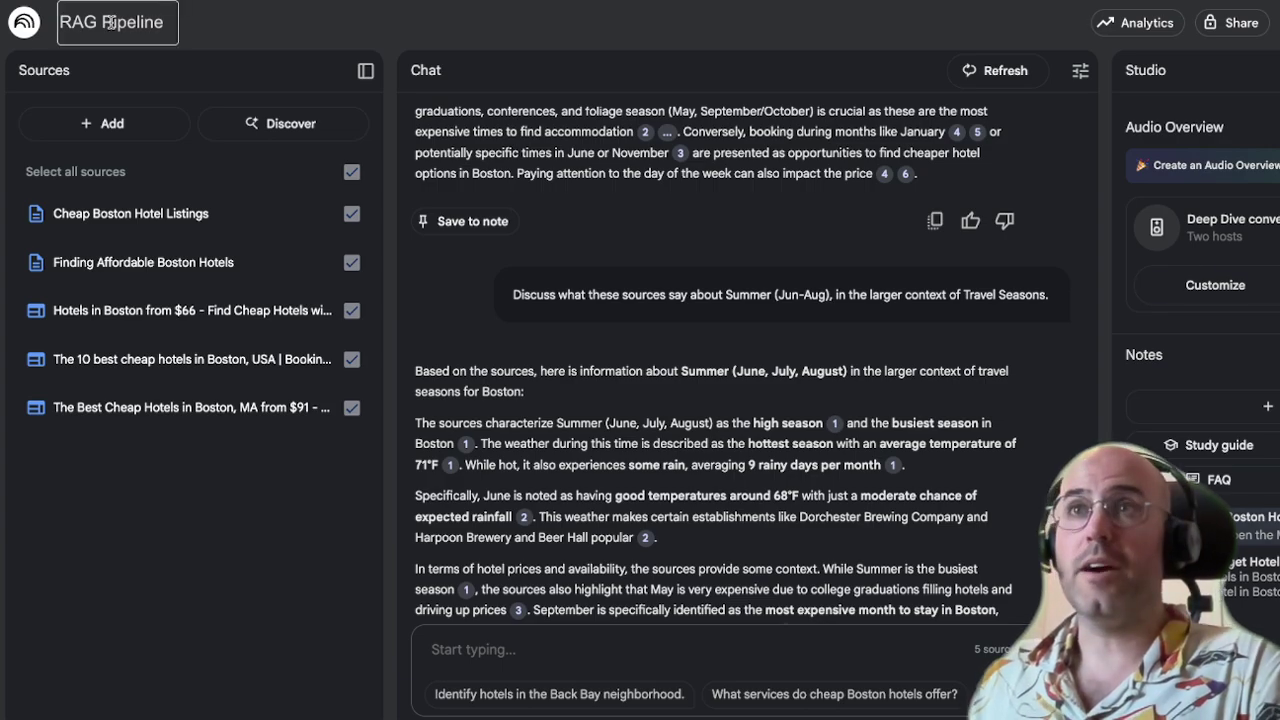
# Go to the notebook list, briefly reopen RAG Pipeline, and return to the home page
pyautogui.click(17, 22)
pyautogui.click(212, 399)
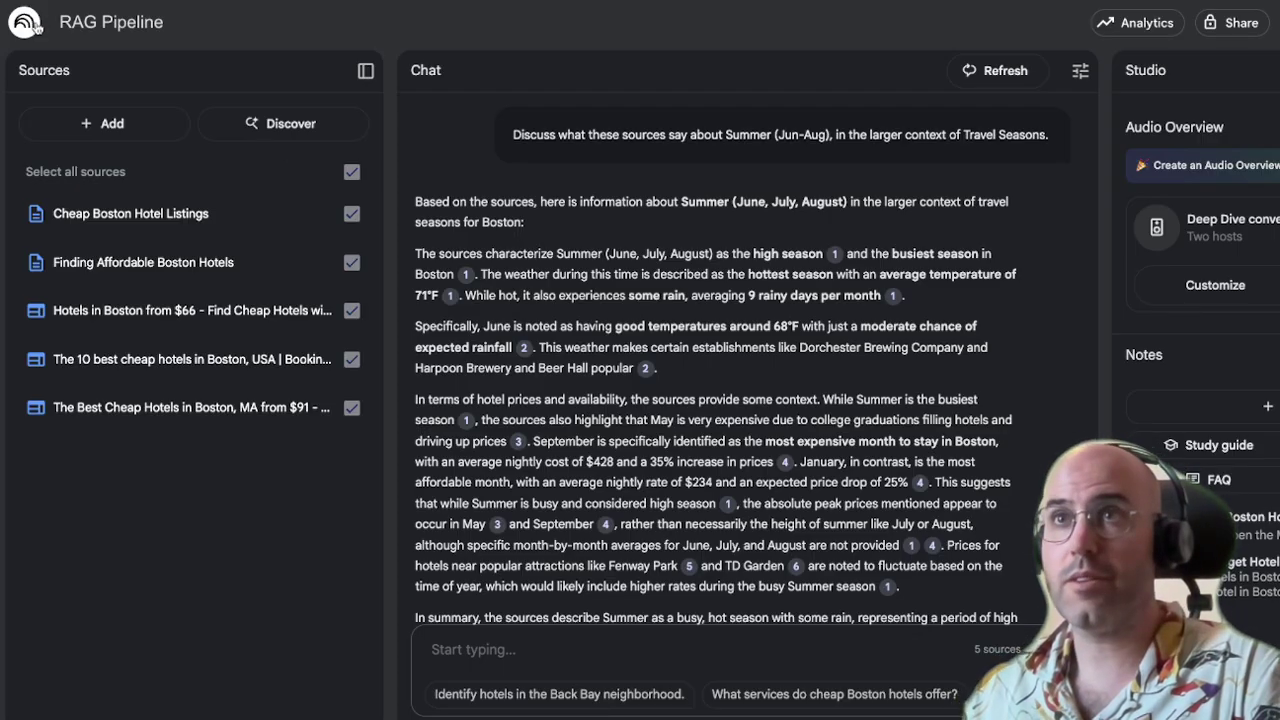
pyautogui.click(24, 26)
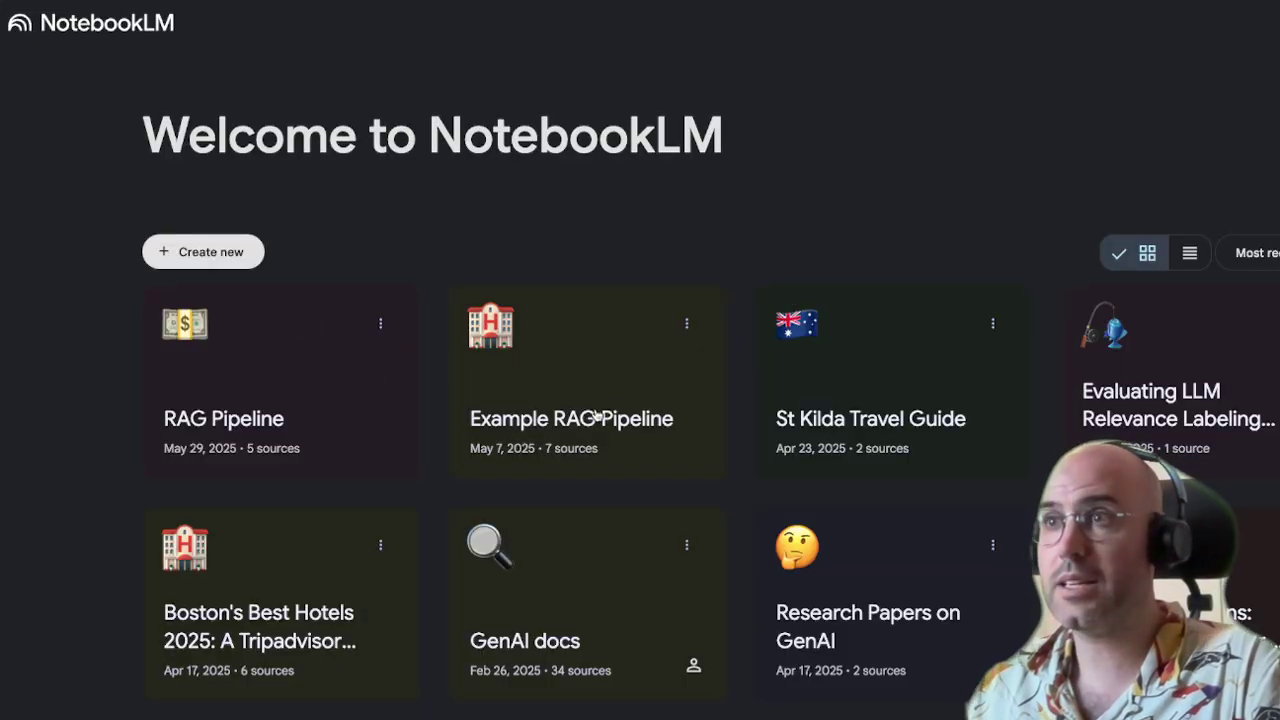
# Open the Example RAG Pipeline notebook and confirm clearing its chat history
pyautogui.click(597, 416)
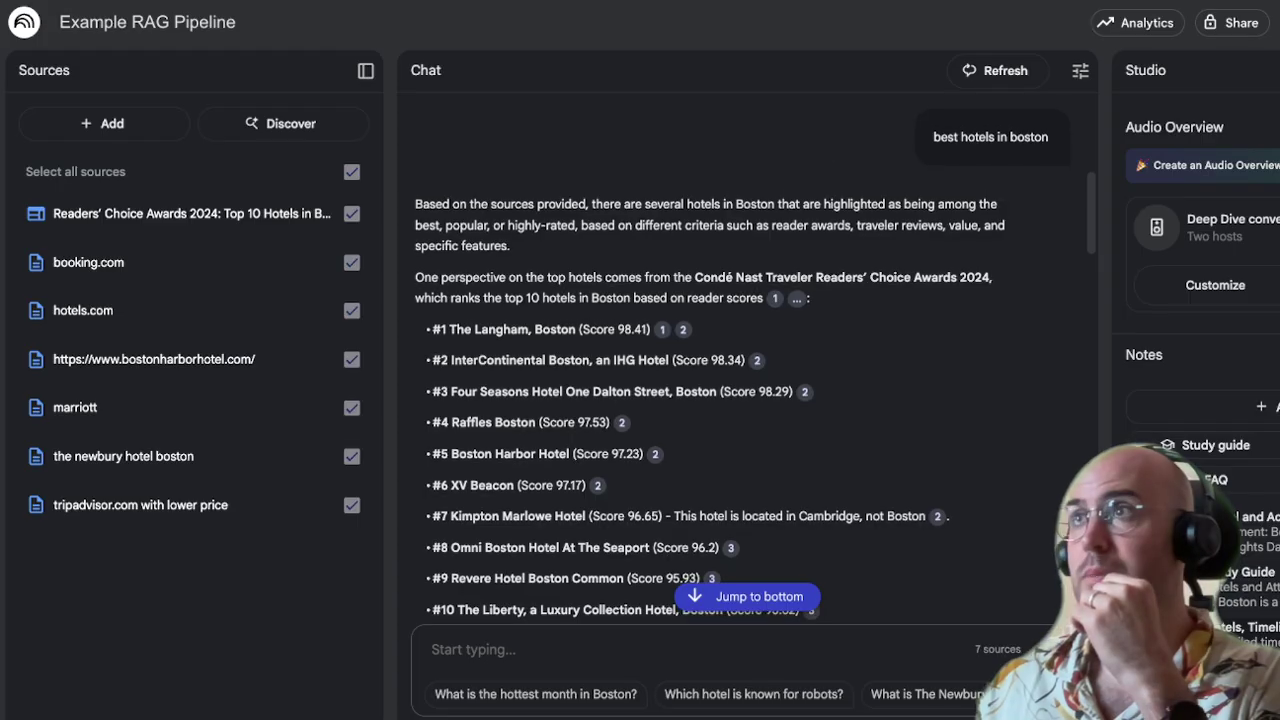
pyautogui.click(998, 70)
pyautogui.click(843, 393)
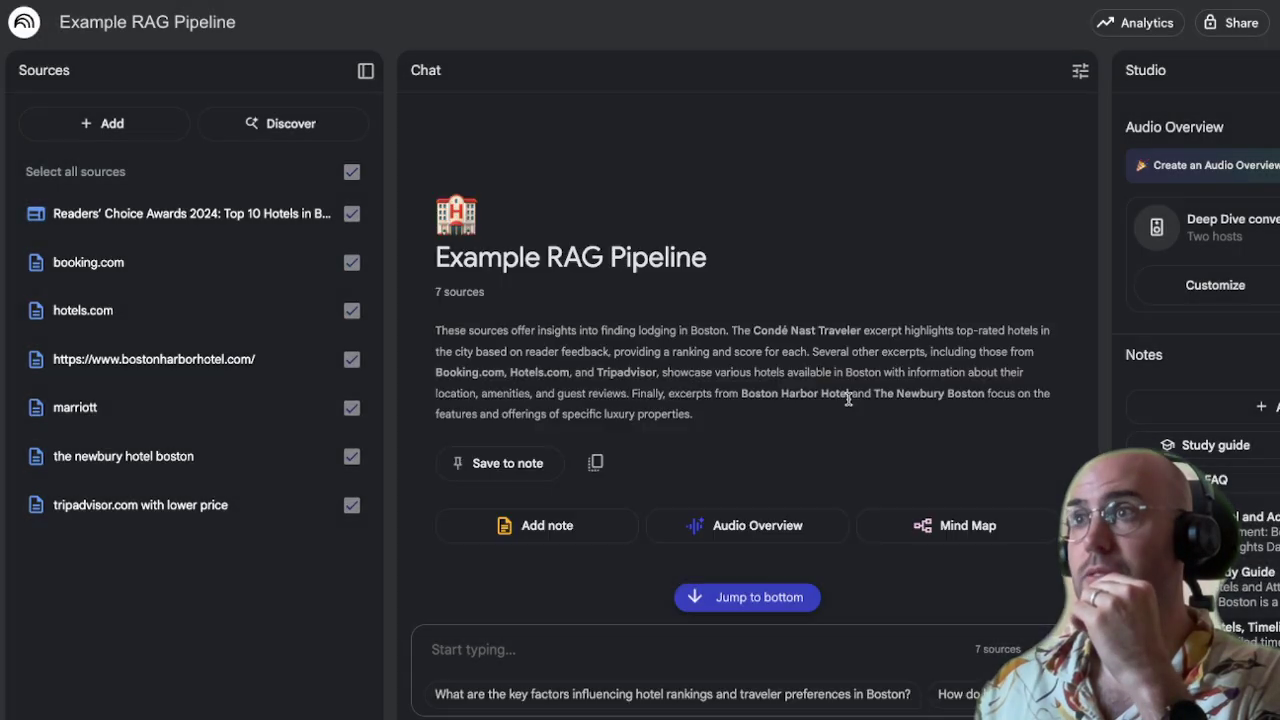
# Generate a mind map from the seven sources, producing the Boston Hotel Guide map
pyautogui.click(956, 533)
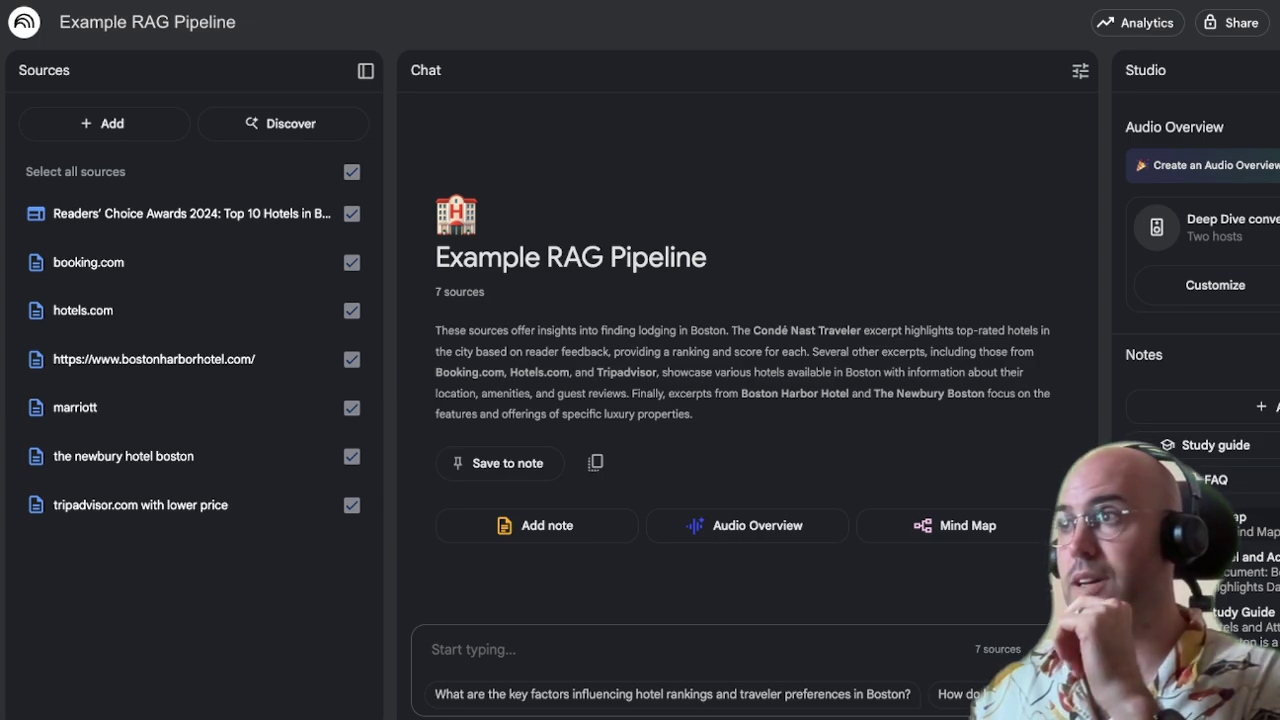
pyautogui.moveTo(436, 330); pyautogui.dragTo(591, 331)
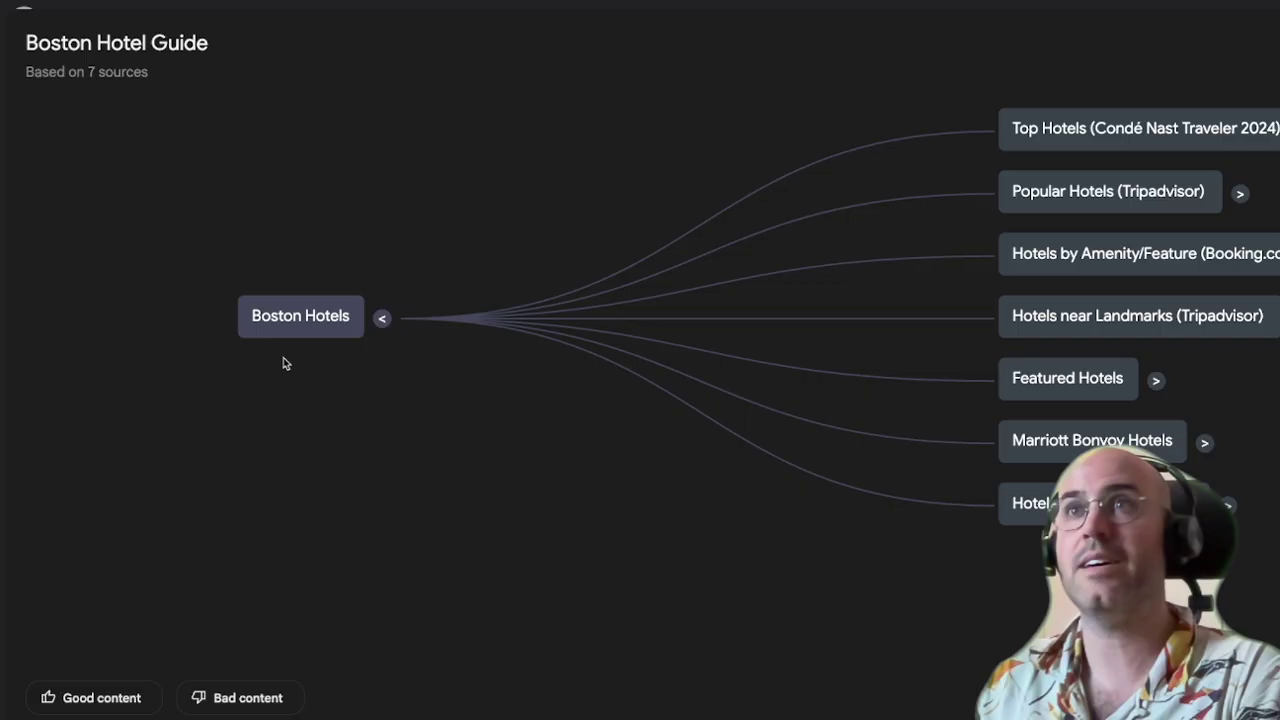
# Expand Top Hotels (Condé Nast Traveler 2024) and ask the chat about Popular Hotels (Tripadvisor)
pyautogui.moveTo(757, 651); pyautogui.dragTo(503, 660)
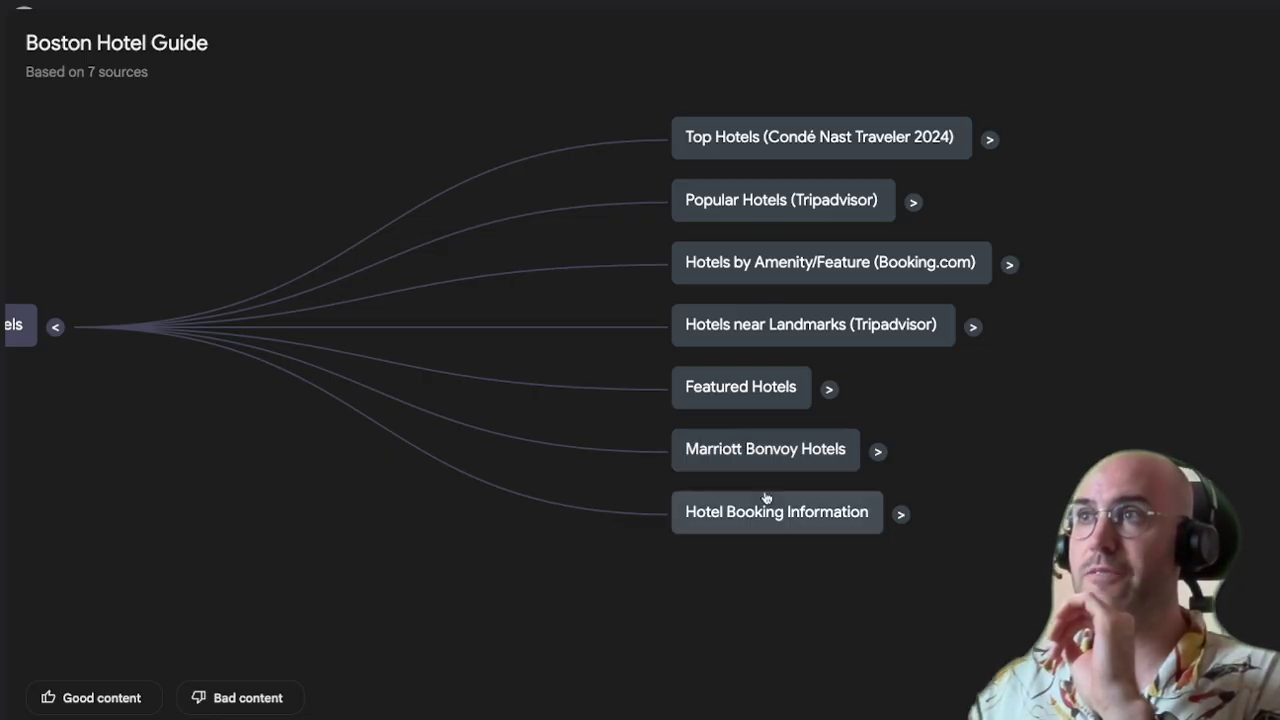
pyautogui.moveTo(571, 463); pyautogui.dragTo(605, 434)
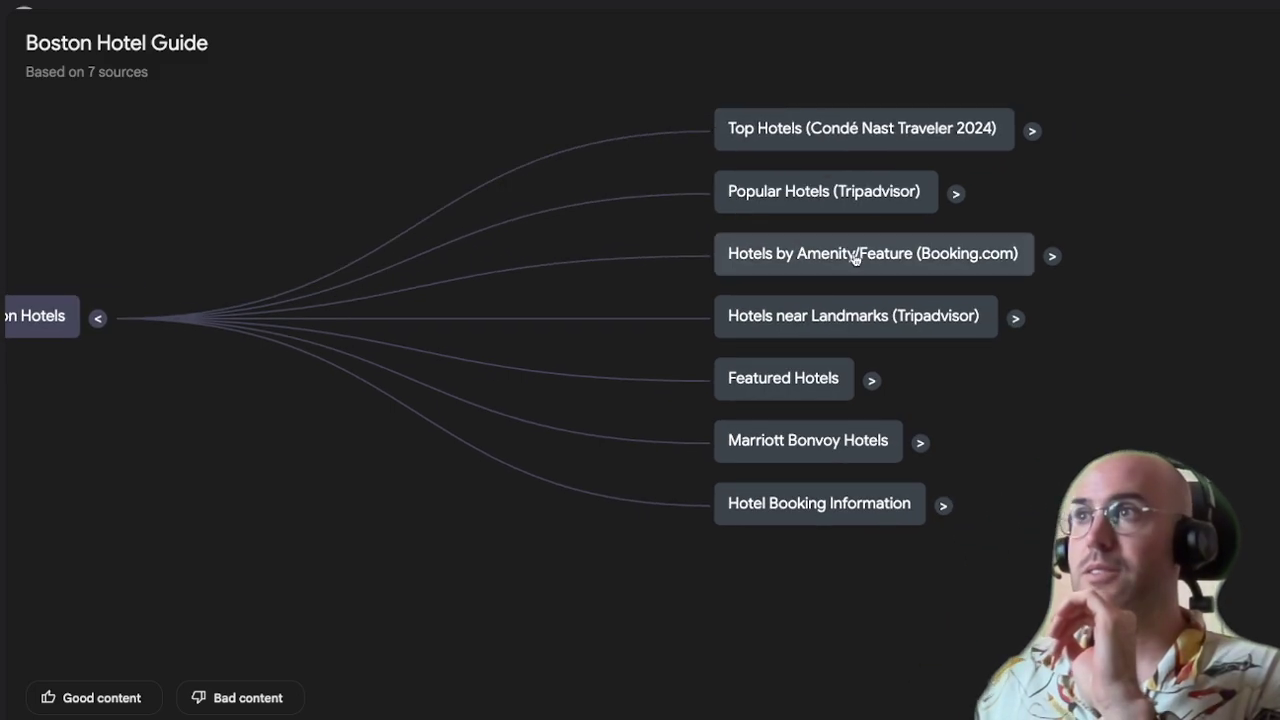
pyautogui.click(1032, 132)
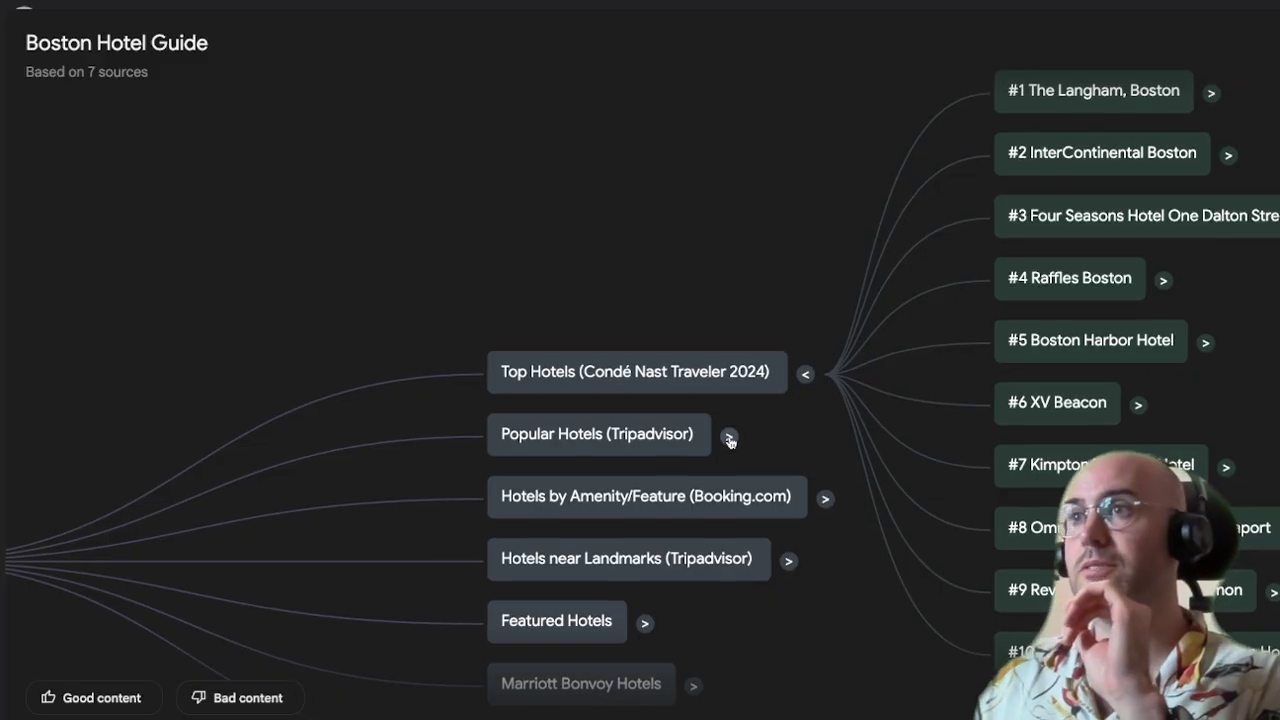
pyautogui.click(617, 449)
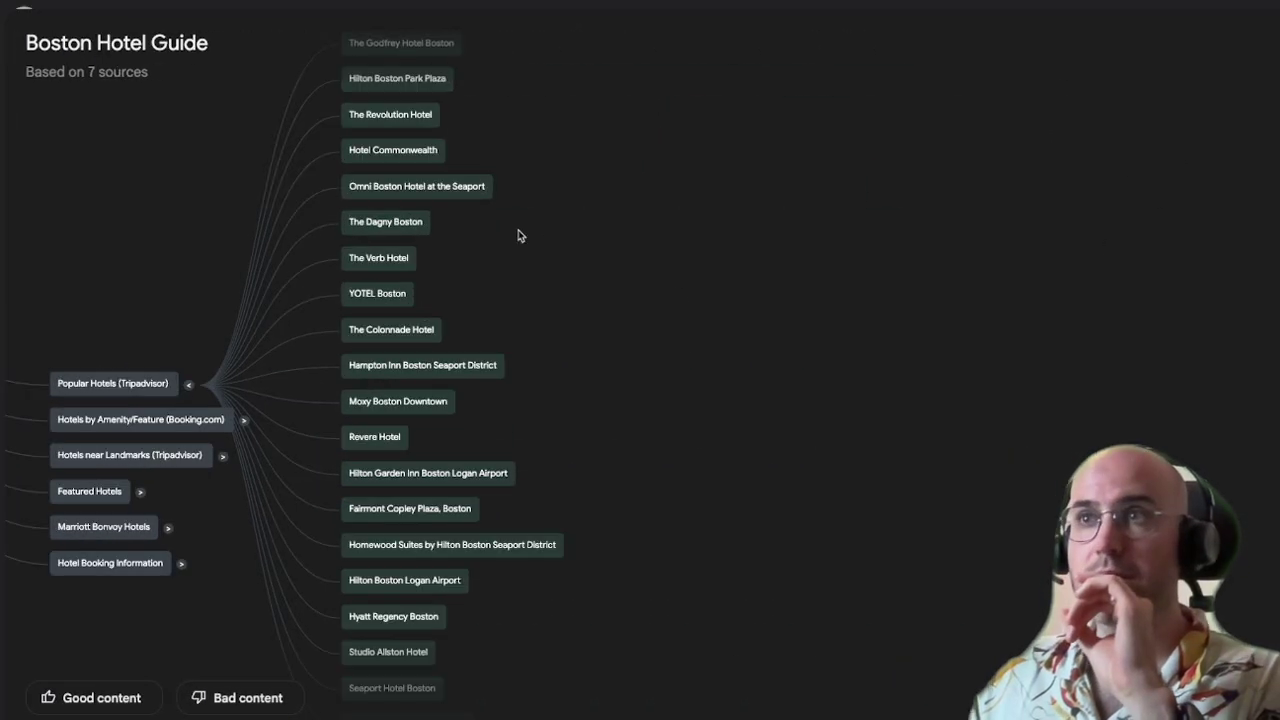
pyautogui.scroll(10, 869, 431)
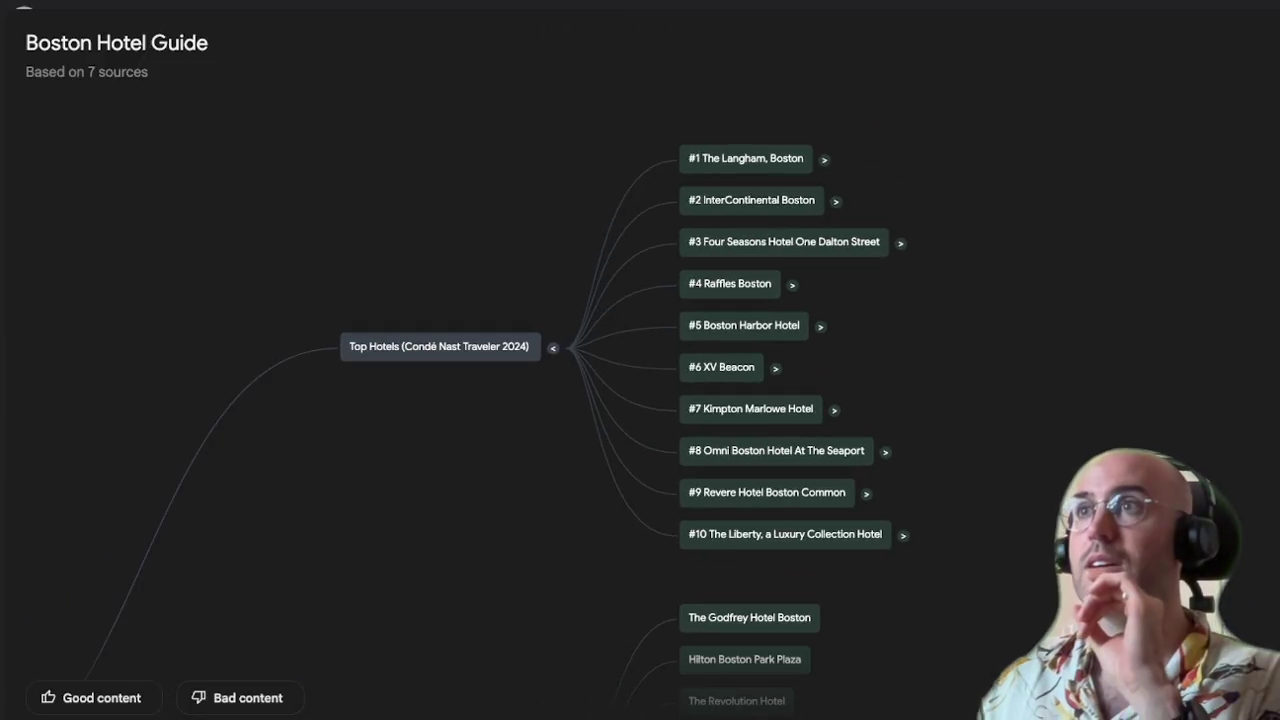
pyautogui.scroll(-15, 977, 663)
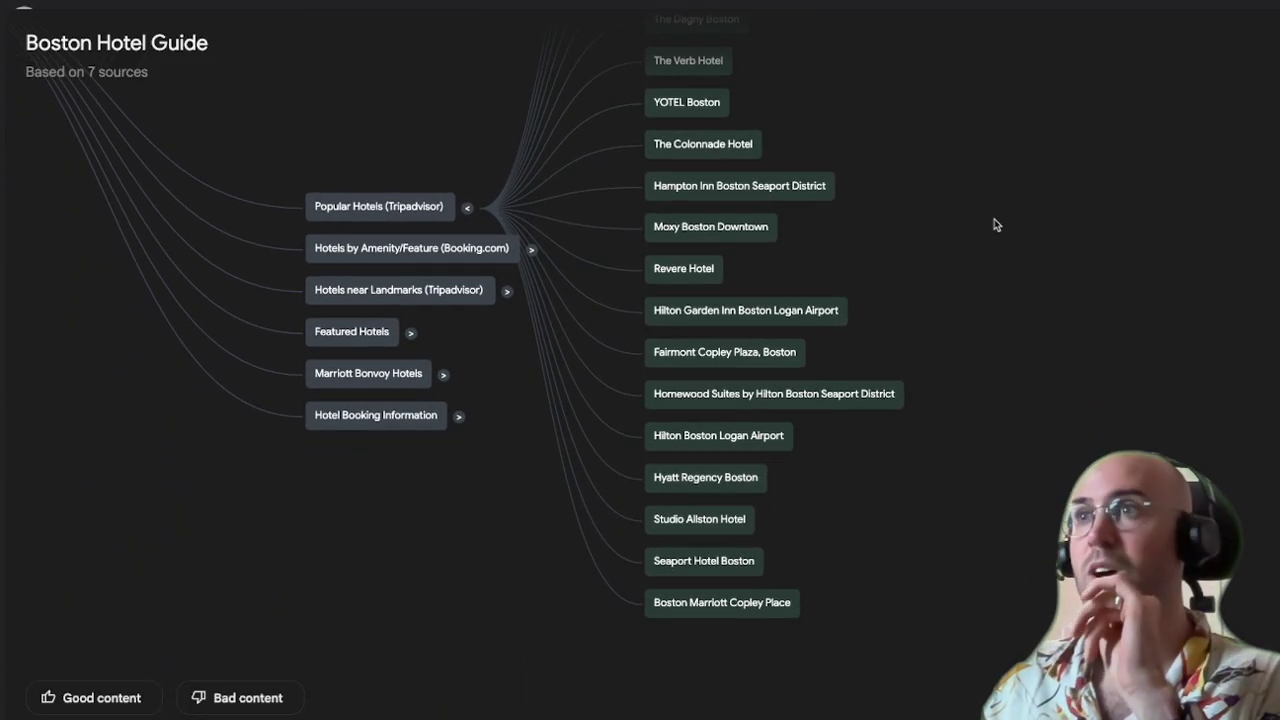
pyautogui.scroll(10, 995, 225)
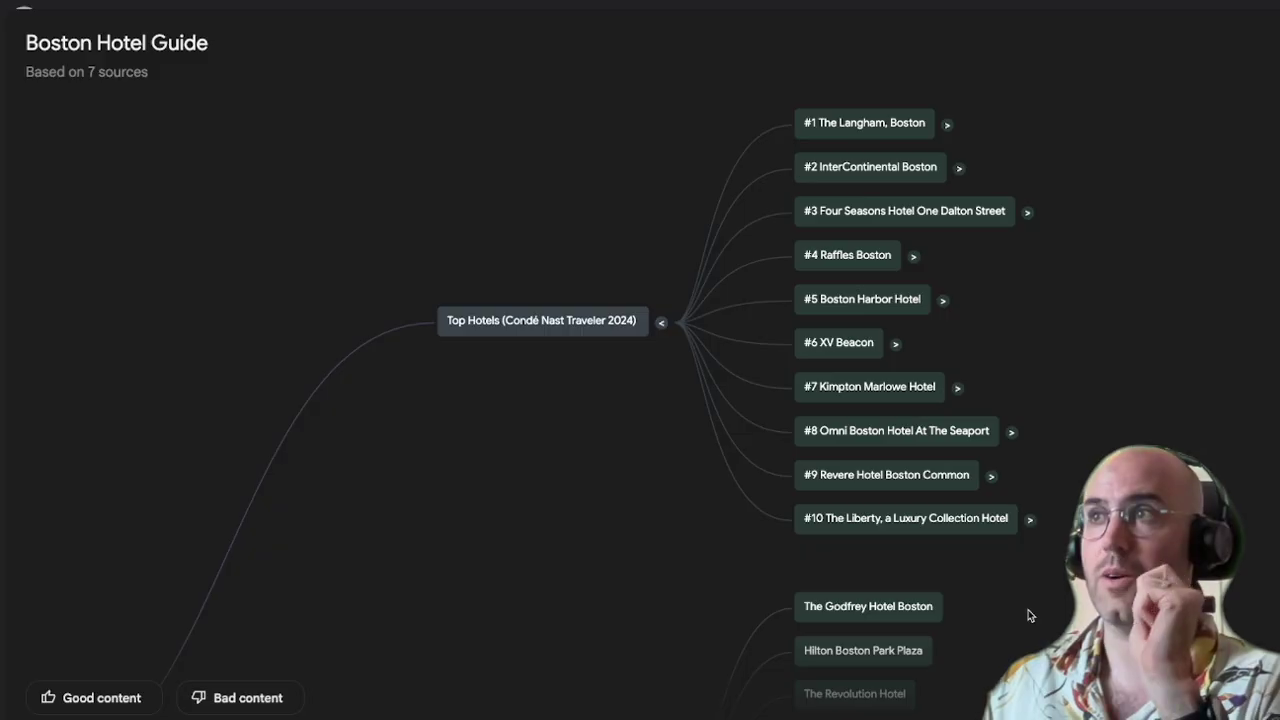
# Show the score for #1 The Langham, Boston, browse the lower hotels, and exit the map
pyautogui.moveTo(1000, 609); pyautogui.dragTo(1031, 412)
pyautogui.scroll(3, 1106, 230)
pyautogui.click(955, 284)
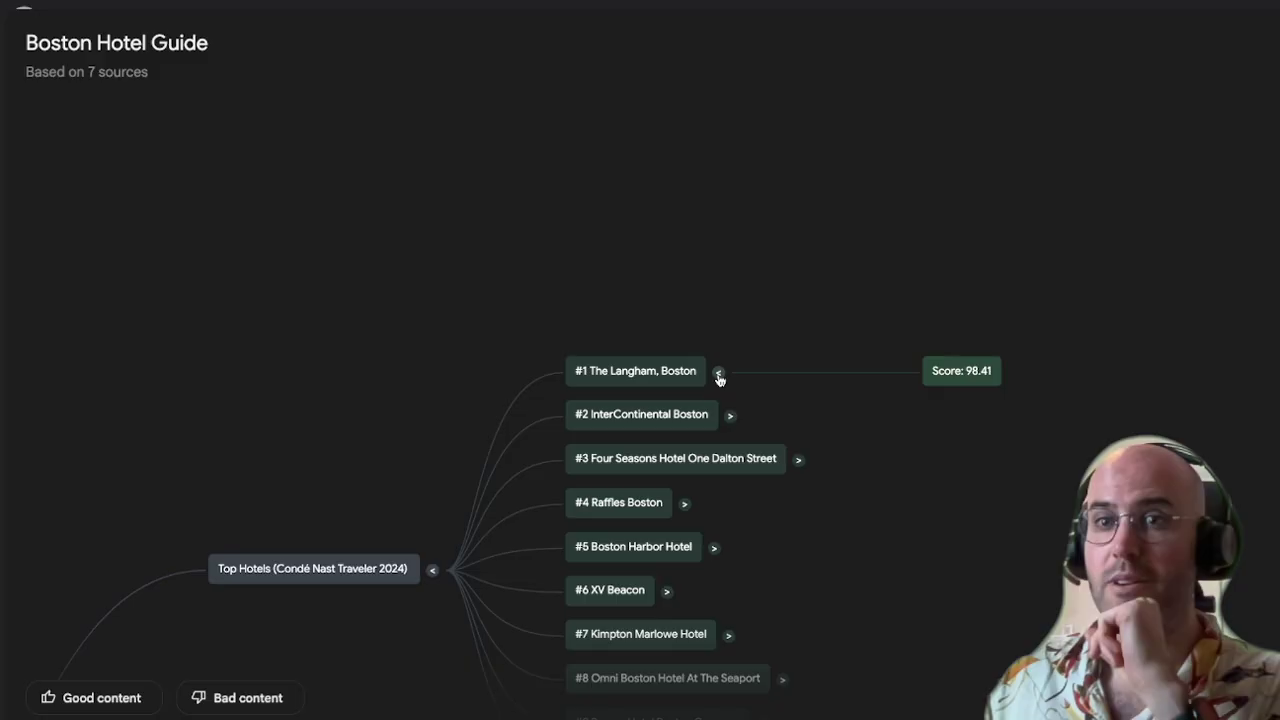
pyautogui.moveTo(957, 517); pyautogui.dragTo(1080, 120)
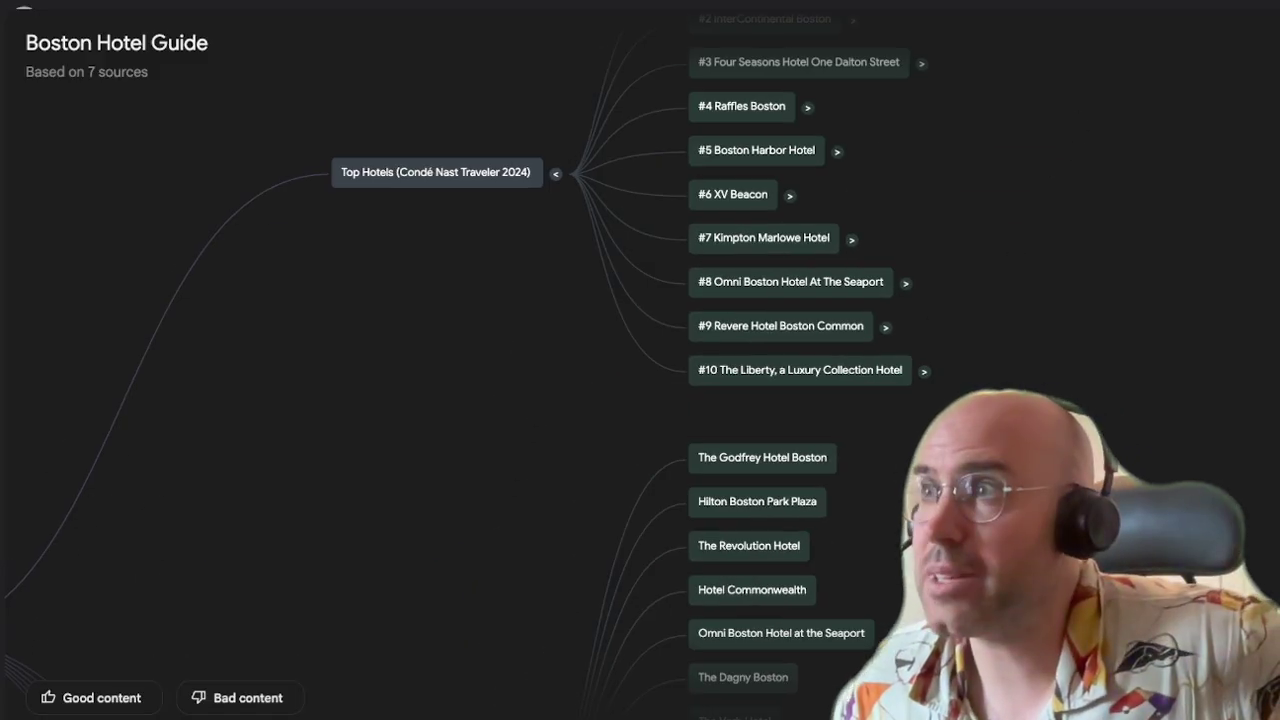
pyautogui.press('Escape')
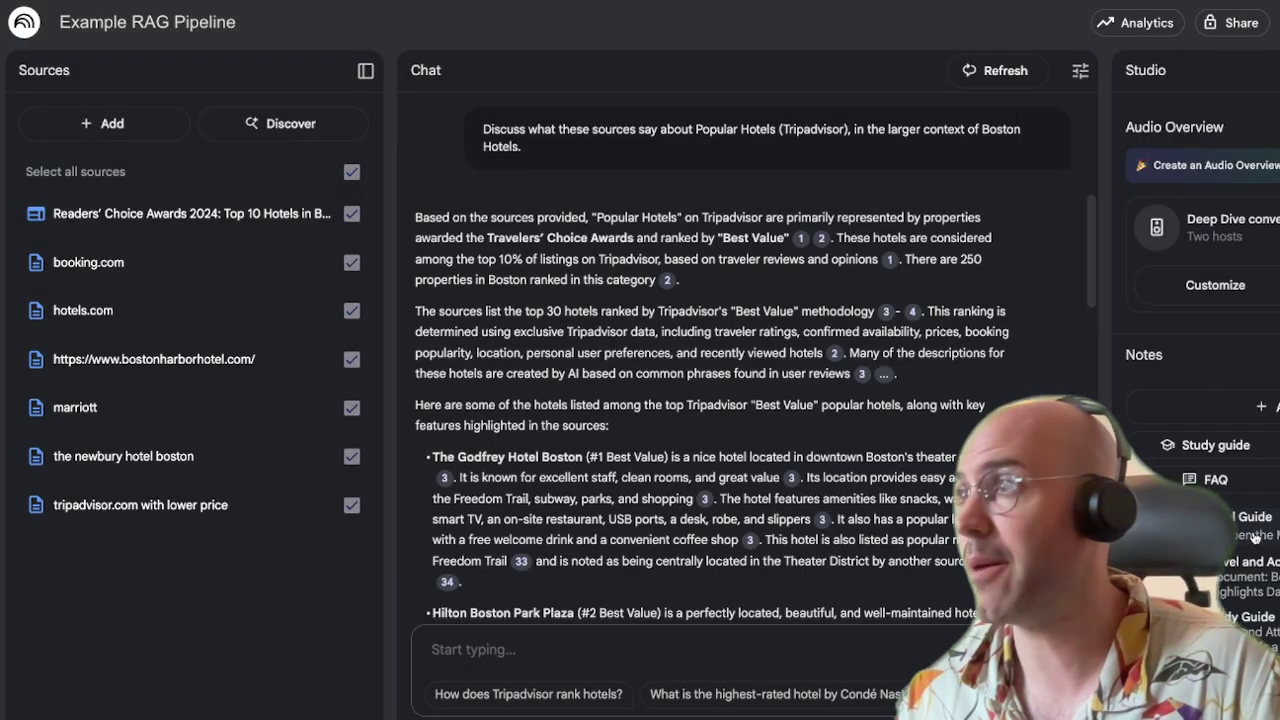
# Reopen the Boston Hotel Guide mind map and expand Featured Hotels down to Boston Harbor Hotel
pyautogui.click(1232, 503)
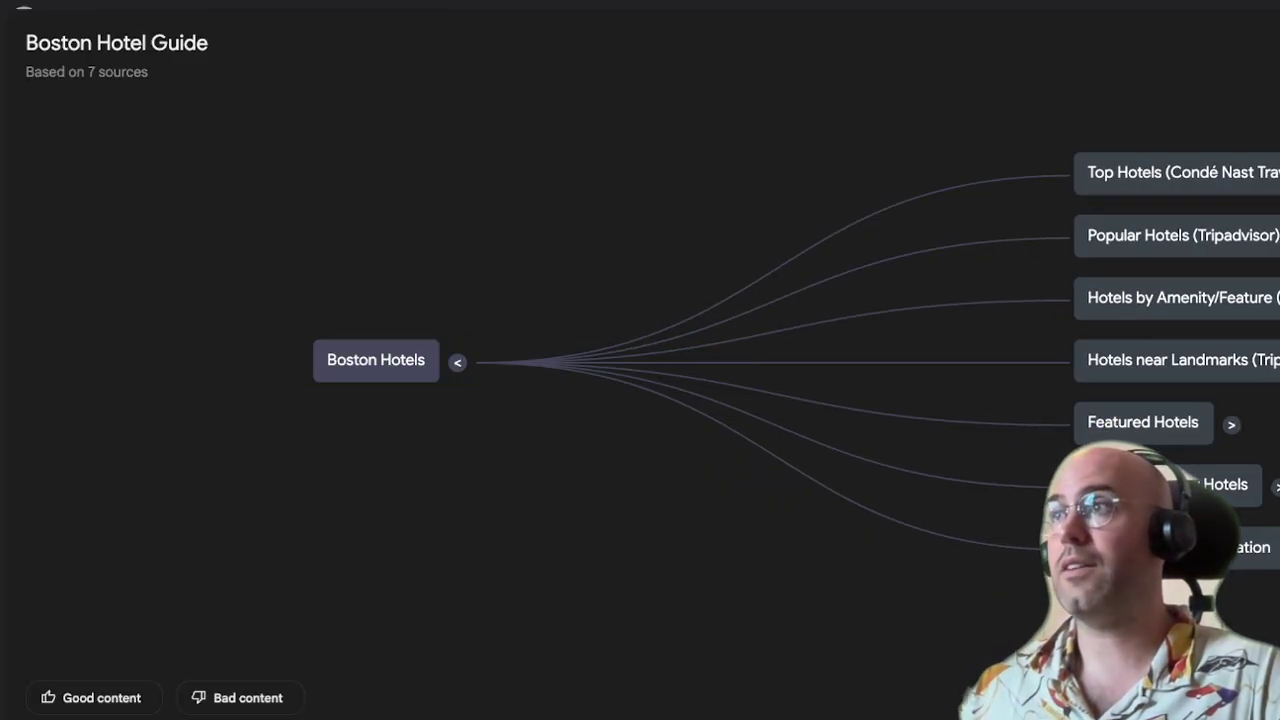
pyautogui.click(1232, 426)
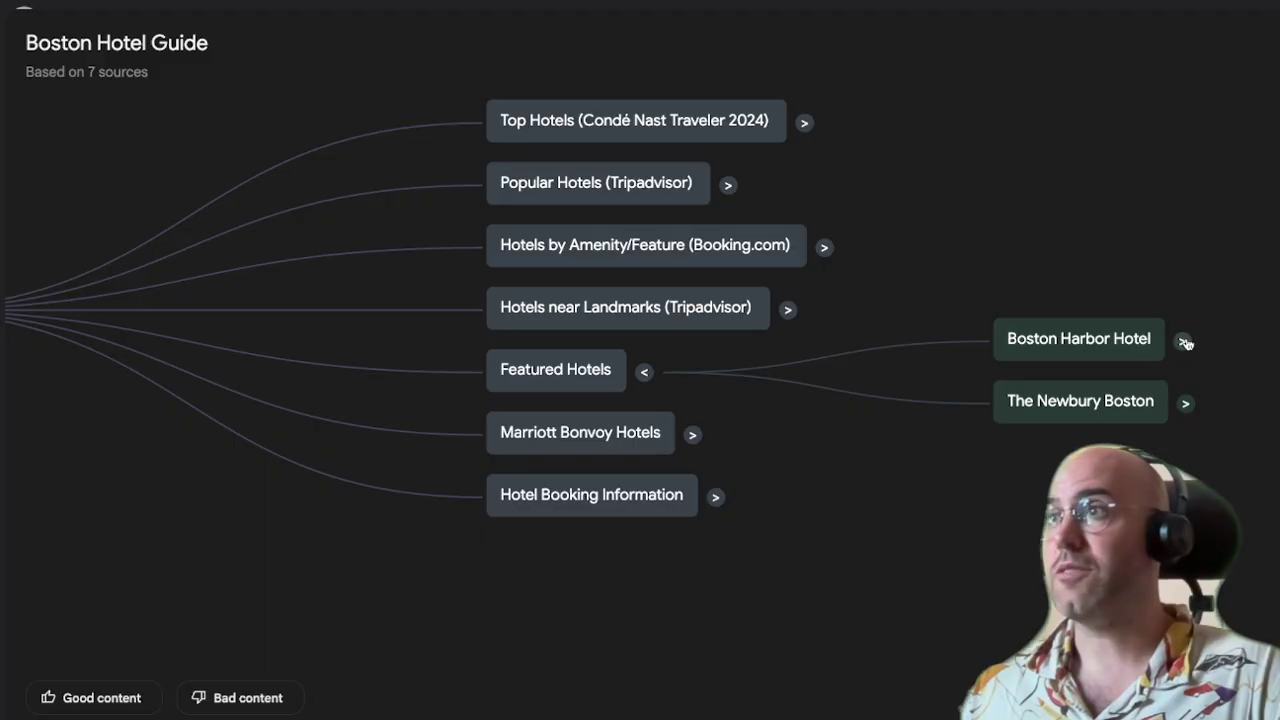
pyautogui.click(1197, 342)
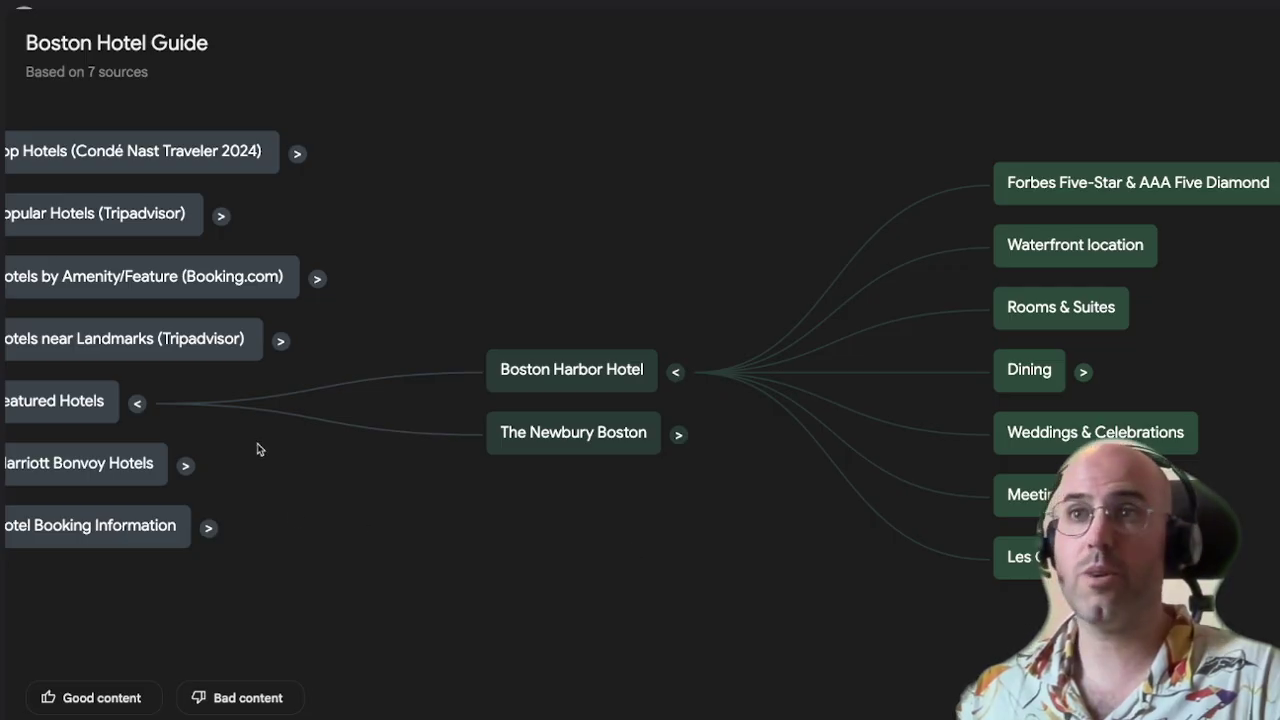
pyautogui.click(137, 403)
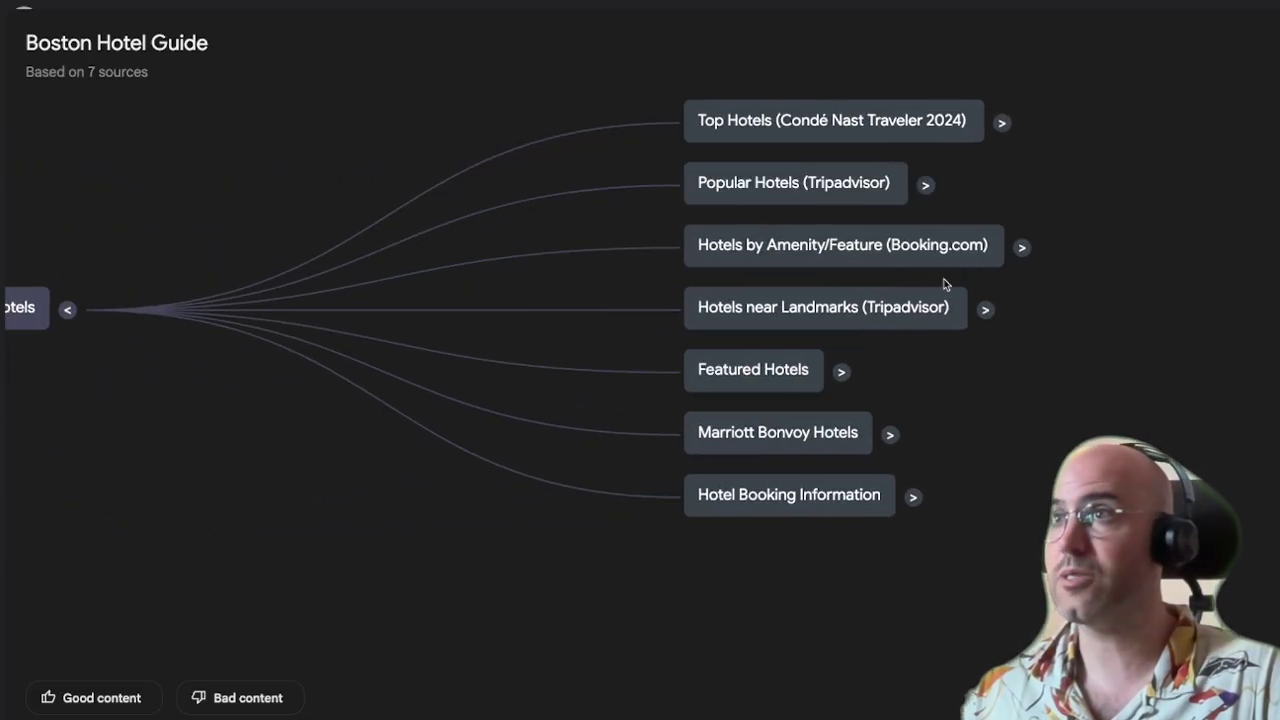
# Expand Hotels by Amenity/Feature (Booking.com) down to its Hotels with Parking list
pyautogui.click(1022, 249)
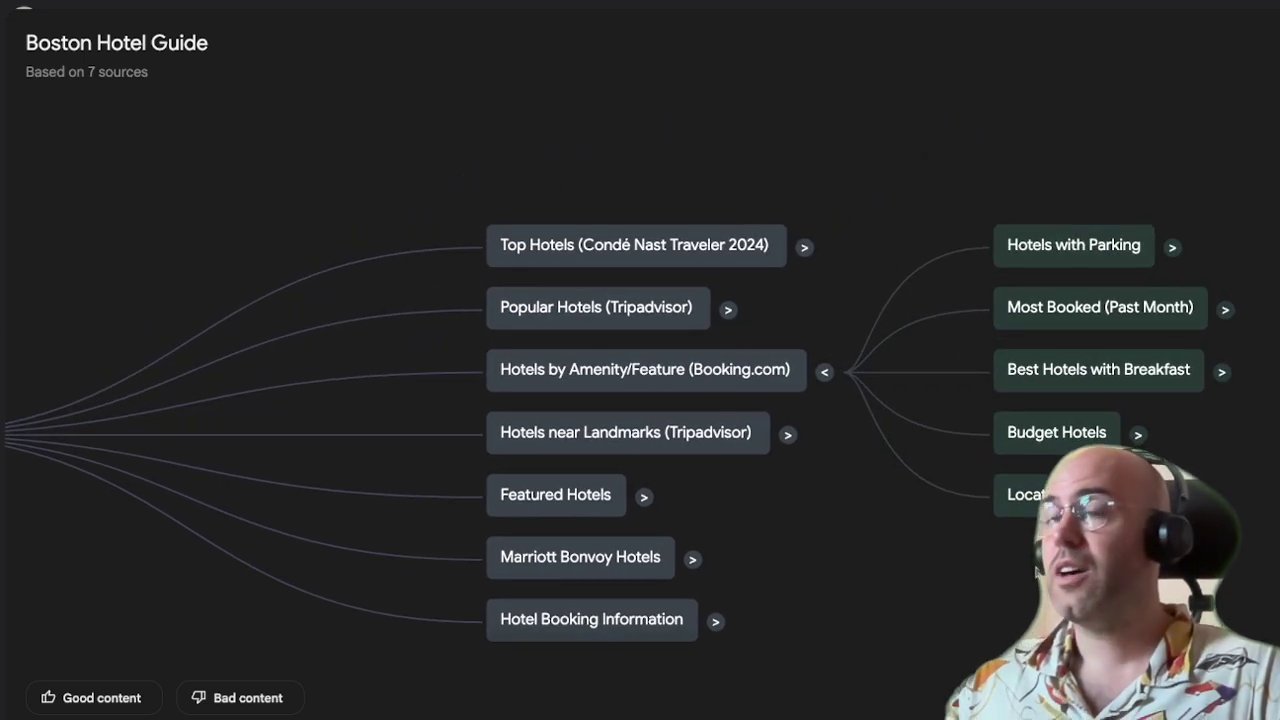
pyautogui.click(728, 309)
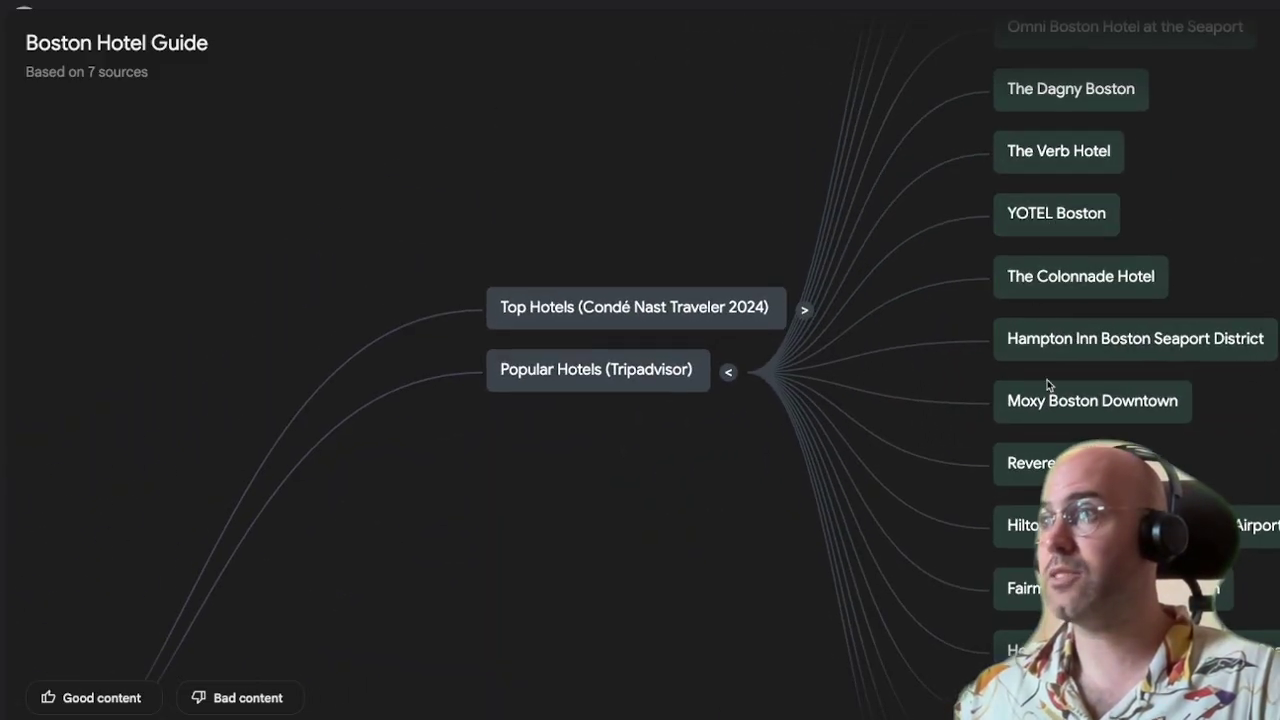
pyautogui.click(728, 372)
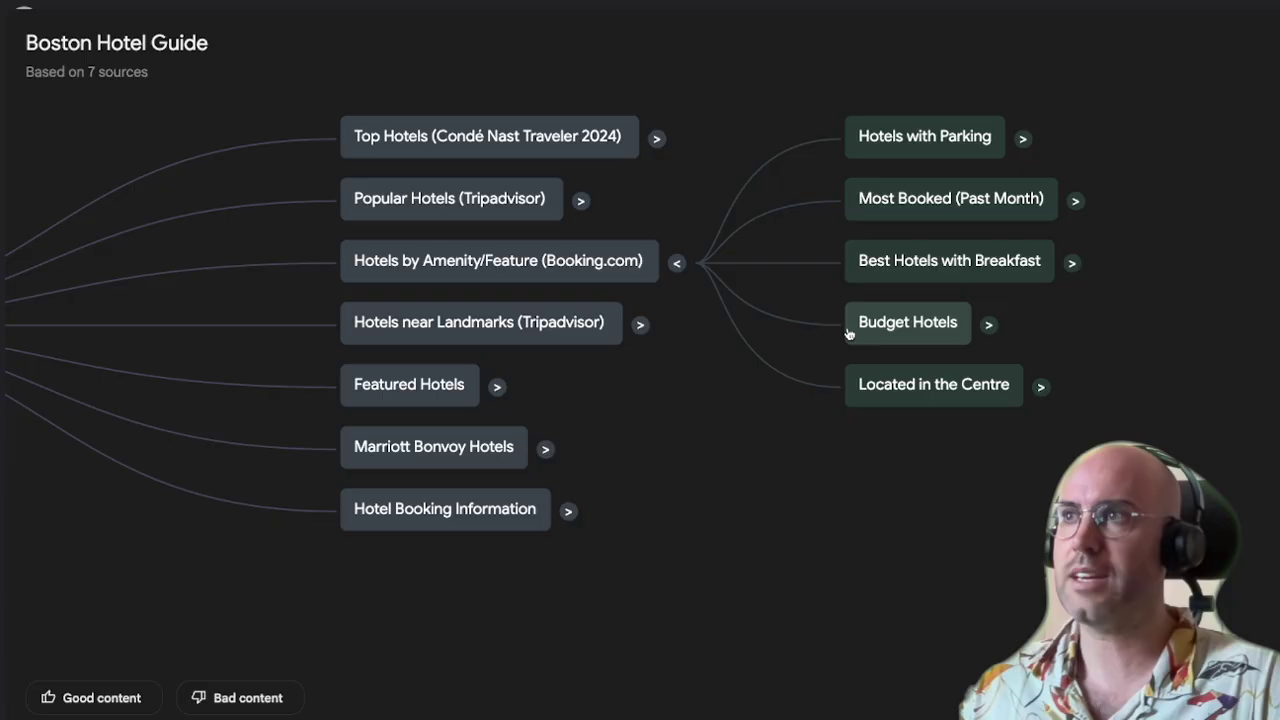
pyautogui.click(1022, 138)
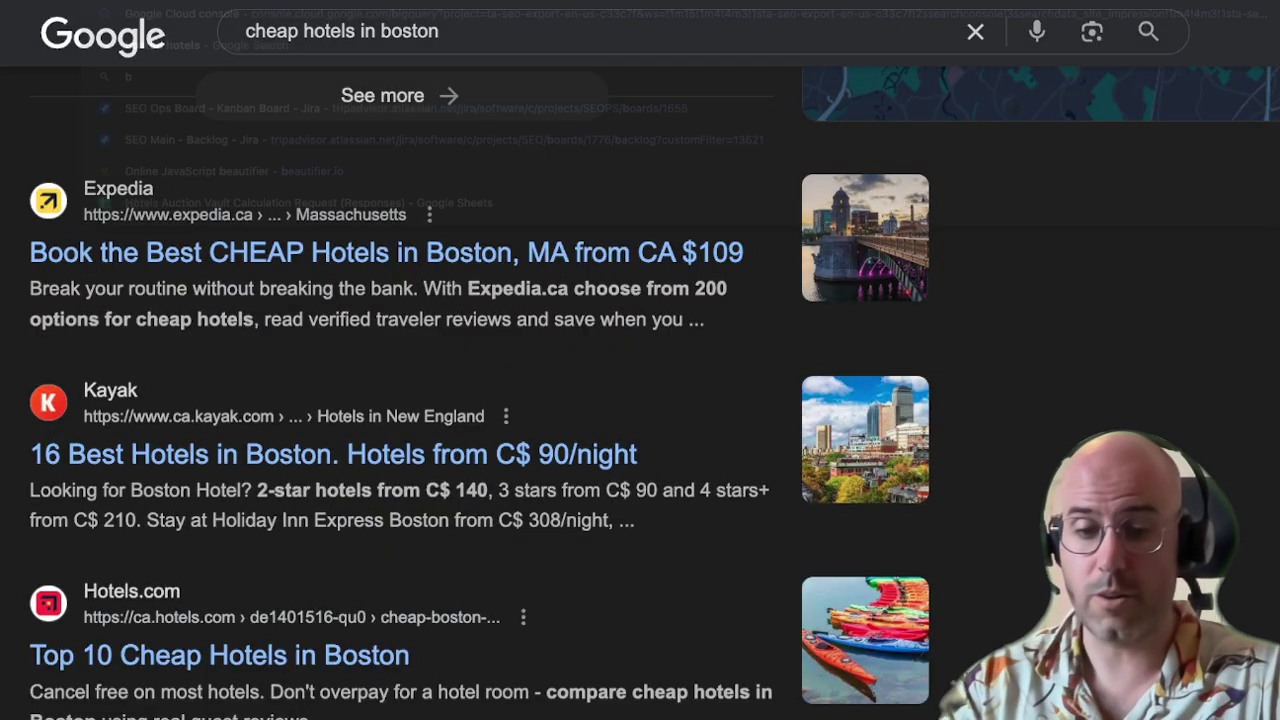
# Search 'booking.com hotels boston' and scroll through the Booking.com Boston hotels page
pyautogui.write('booking.com')
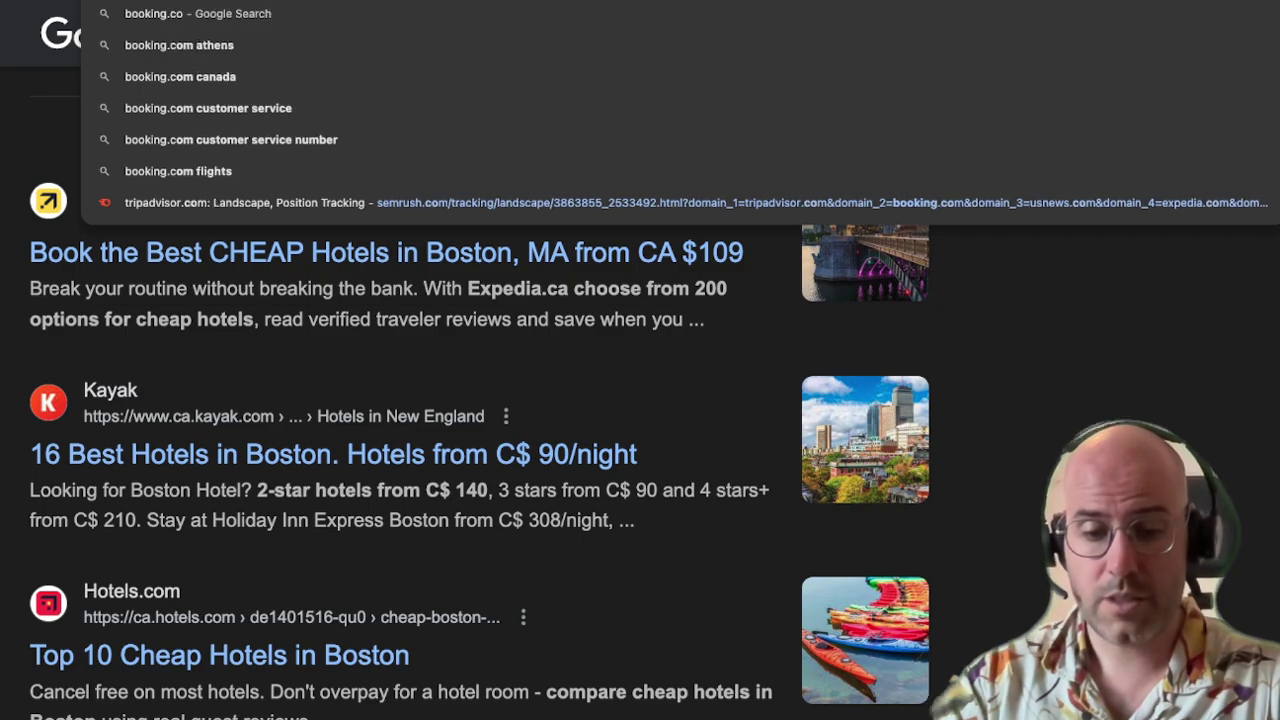
pyautogui.write(' hotels boston')
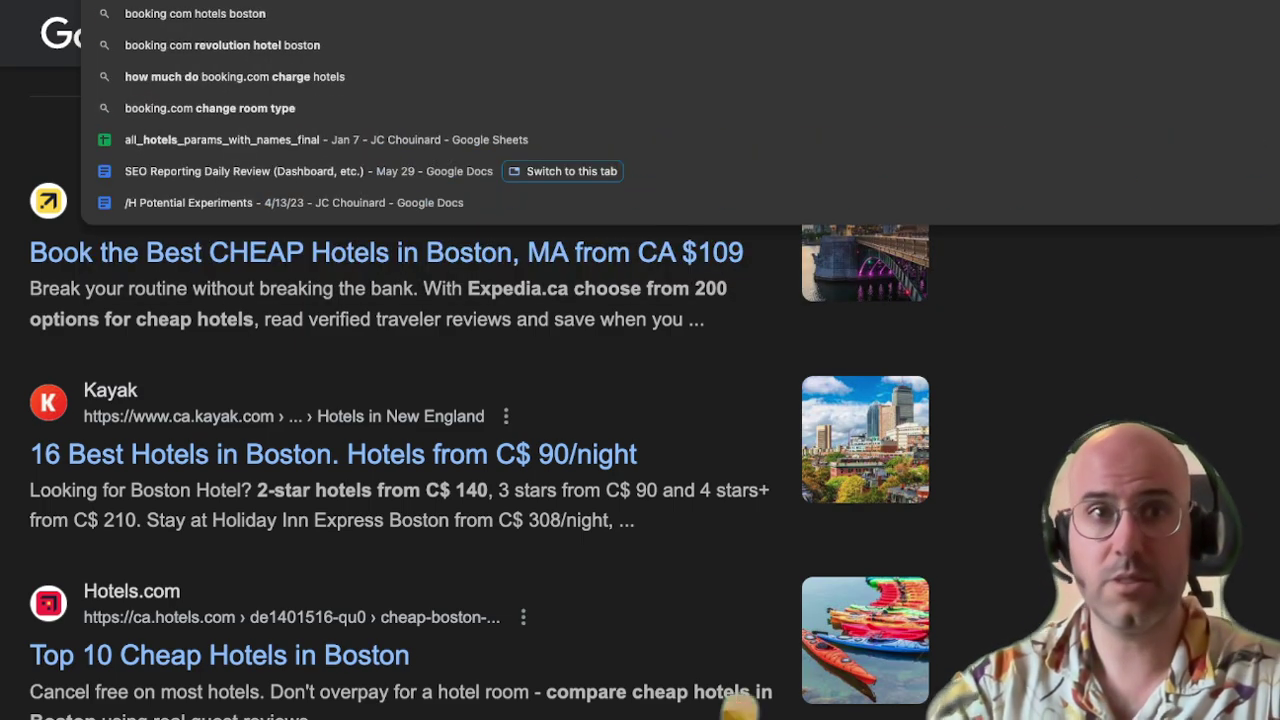
pyautogui.press('Return')
pyautogui.scroll(-8, 189, 449)
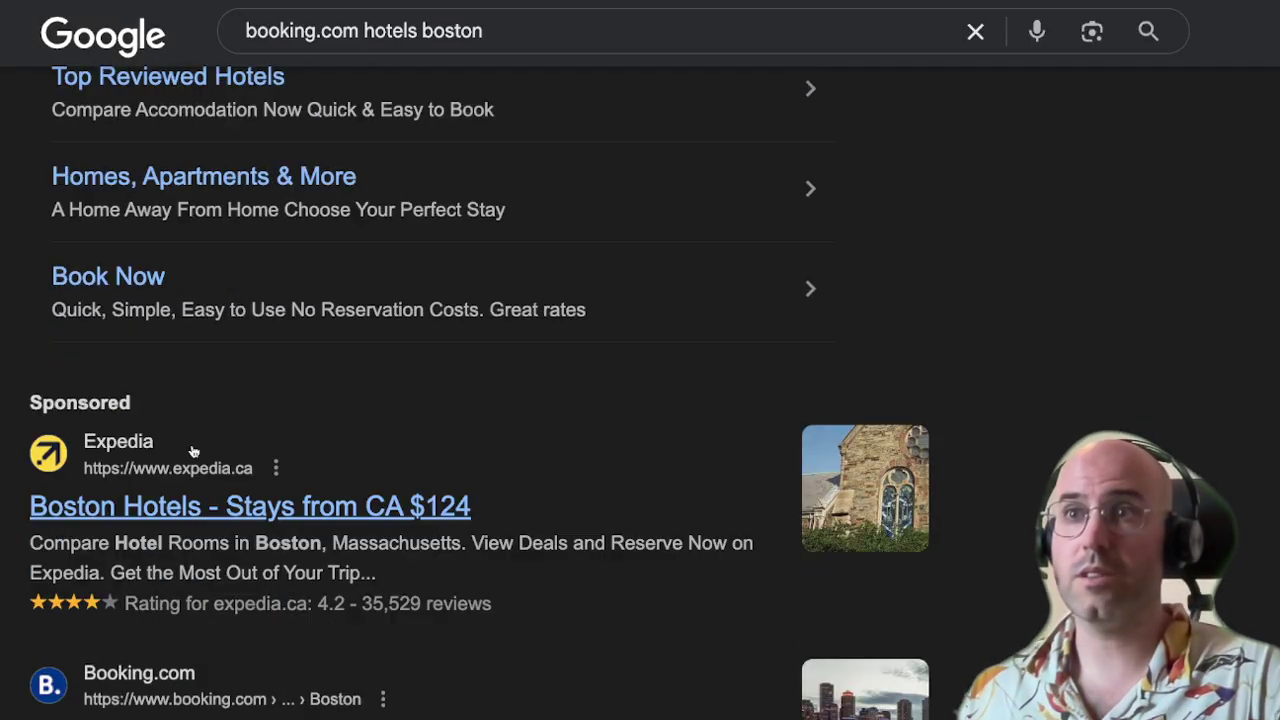
pyautogui.scroll(1, 195, 305)
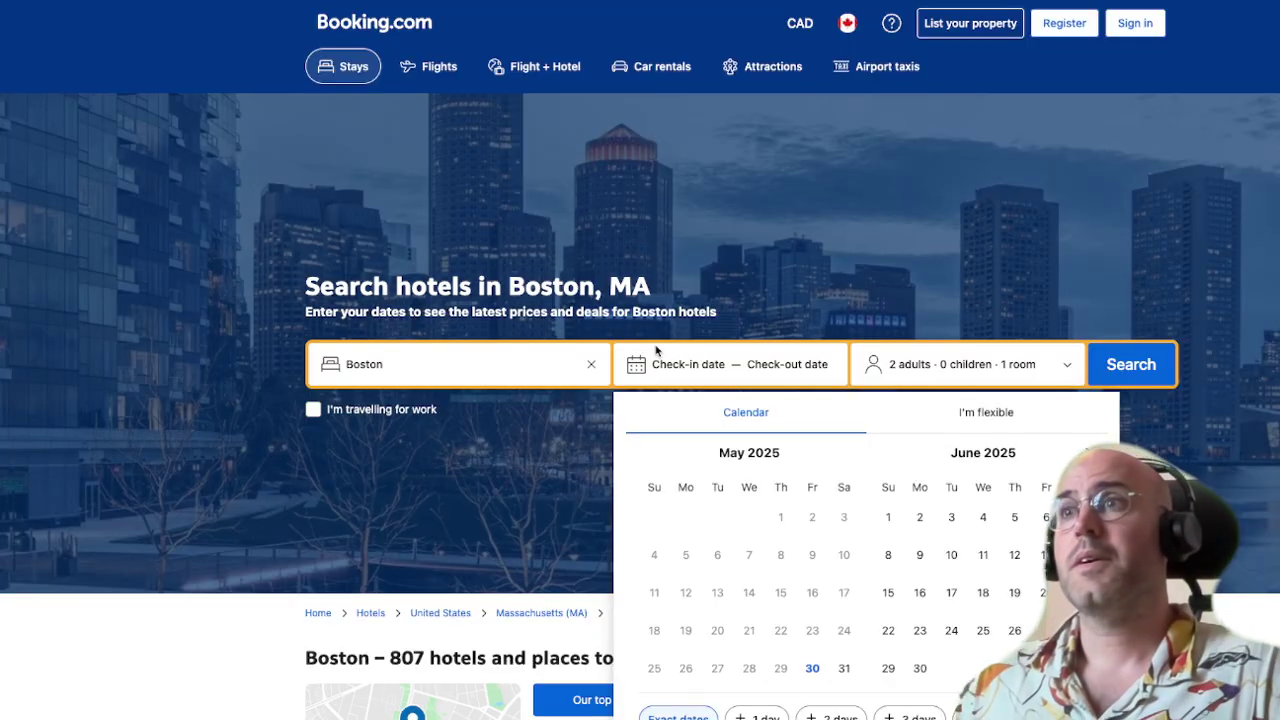
pyautogui.scroll(-5, 651, 349)
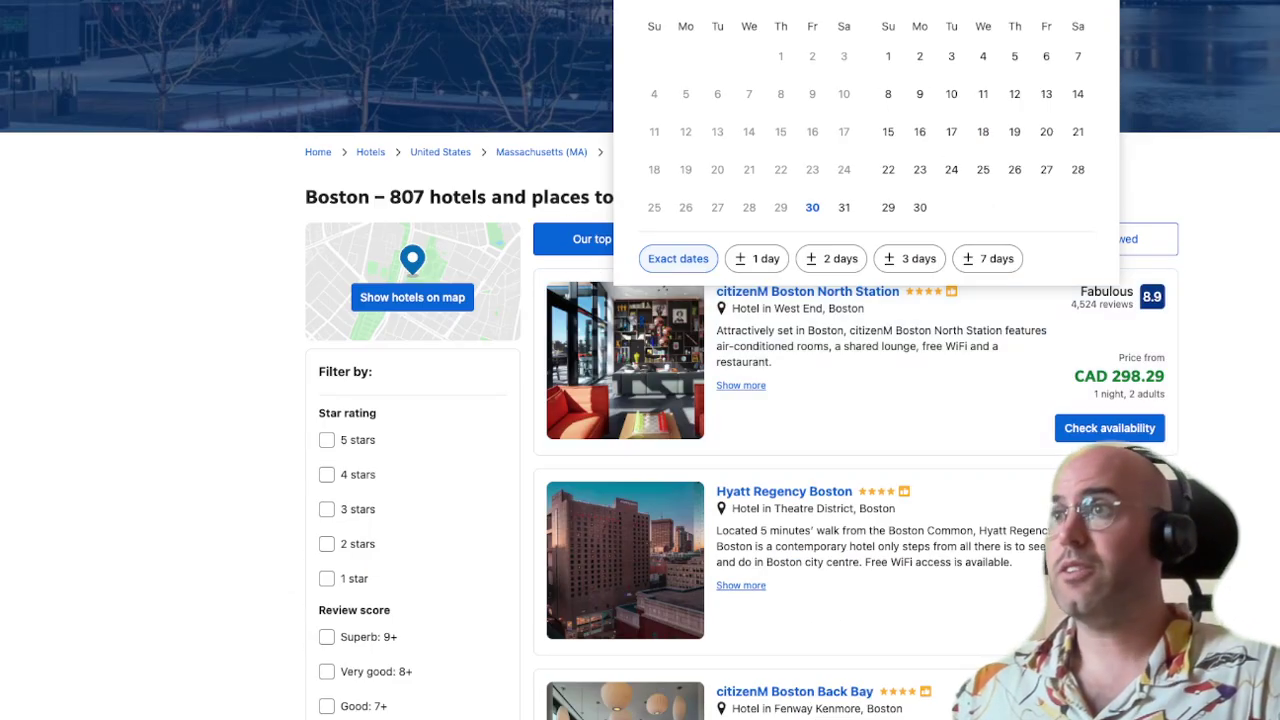
pyautogui.scroll(-5, 1218, 423)
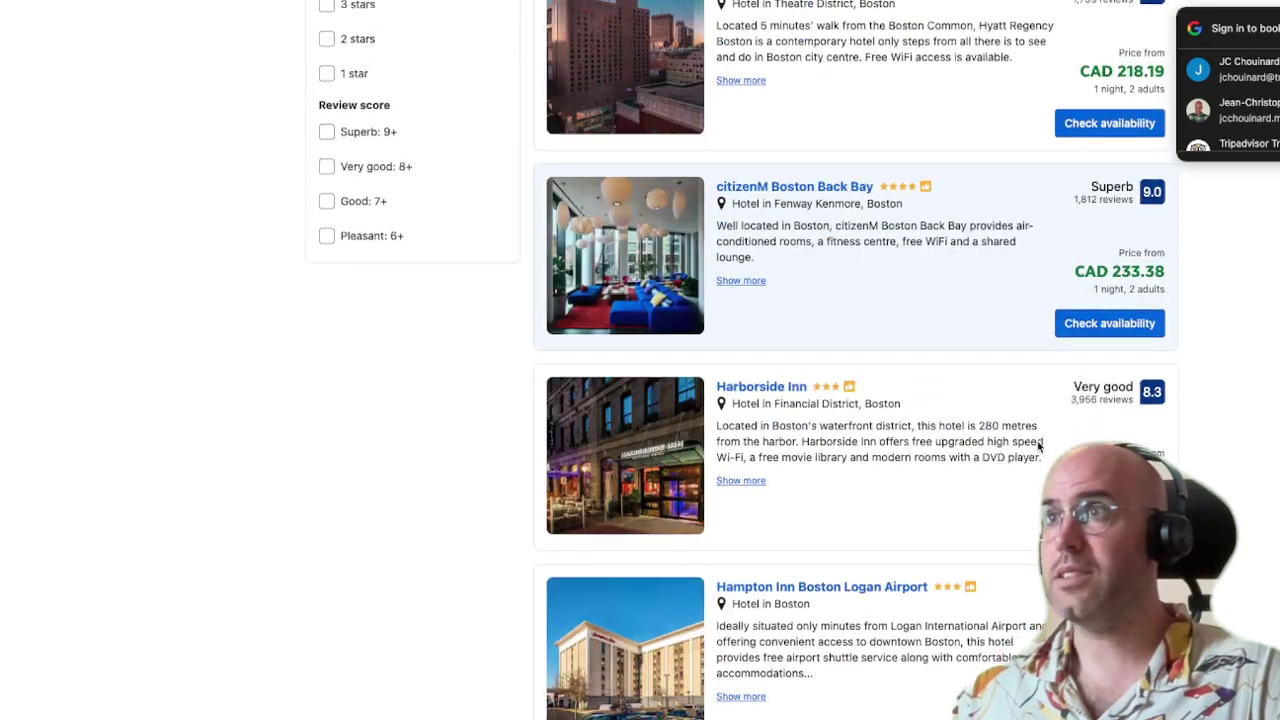
pyautogui.scroll(-1, 1040, 447)
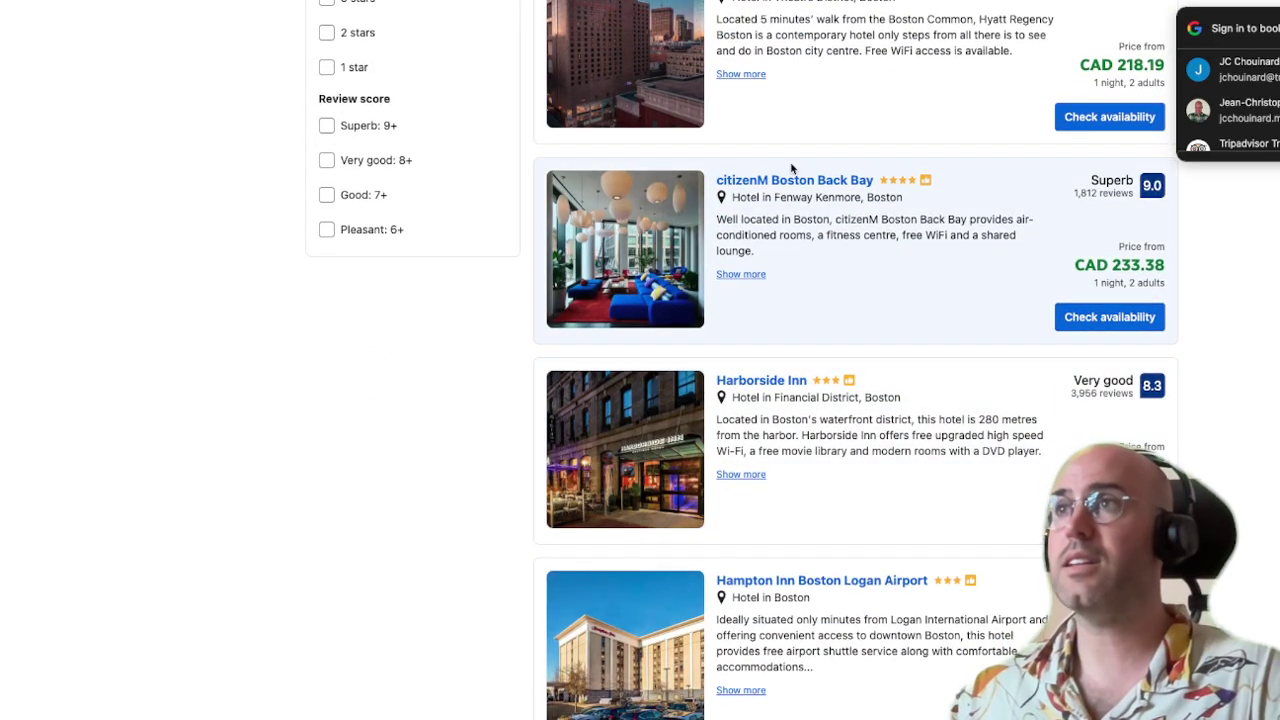
pyautogui.scroll(-15, 729, 320)
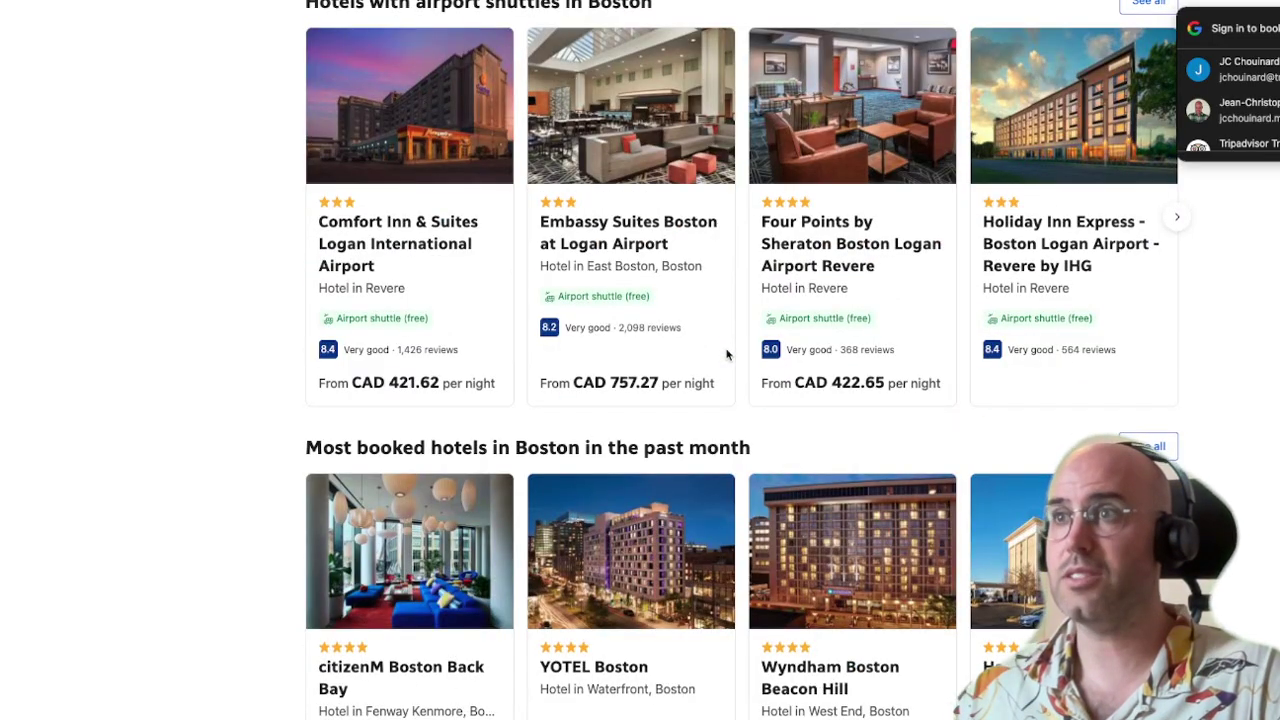
pyautogui.scroll(1, 714, 357)
# Highlight themed section headings such as 'Hotels with airport shuttles in Boston', then open DevTools
pyautogui.moveTo(310, 29); pyautogui.dragTo(740, 33)
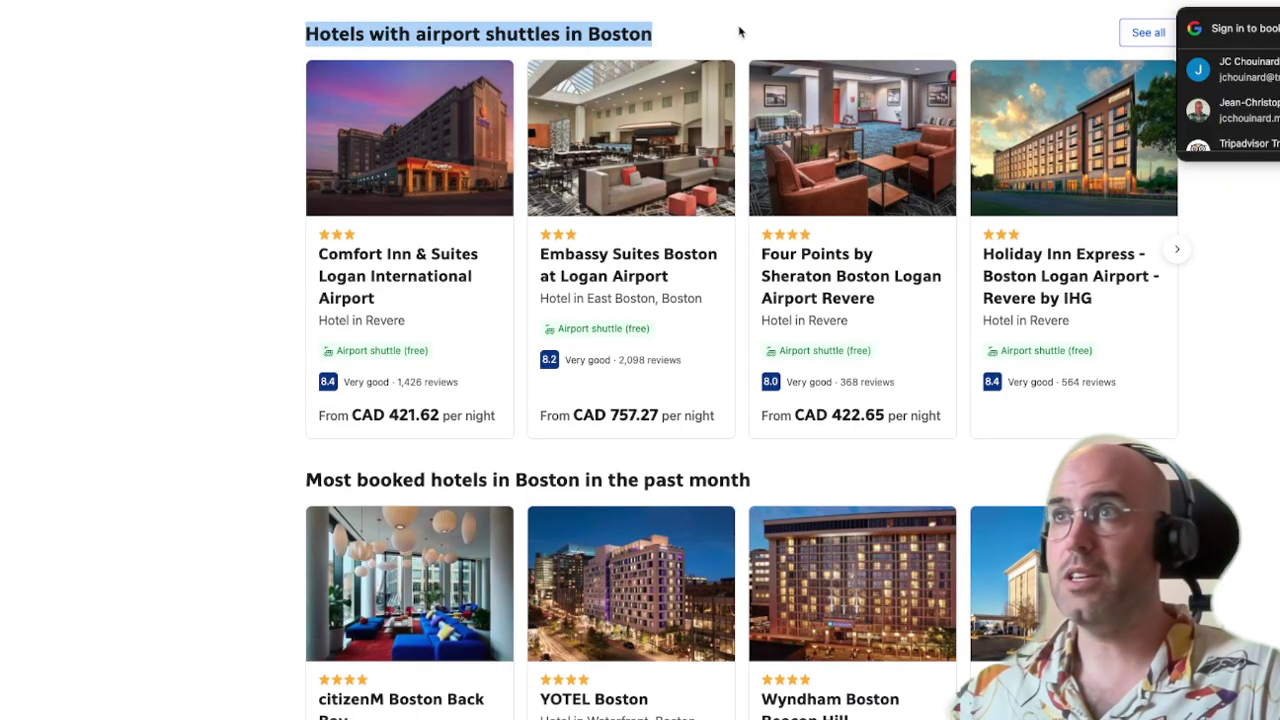
pyautogui.moveTo(289, 490); pyautogui.dragTo(703, 484)
pyautogui.scroll(-4, 626, 573)
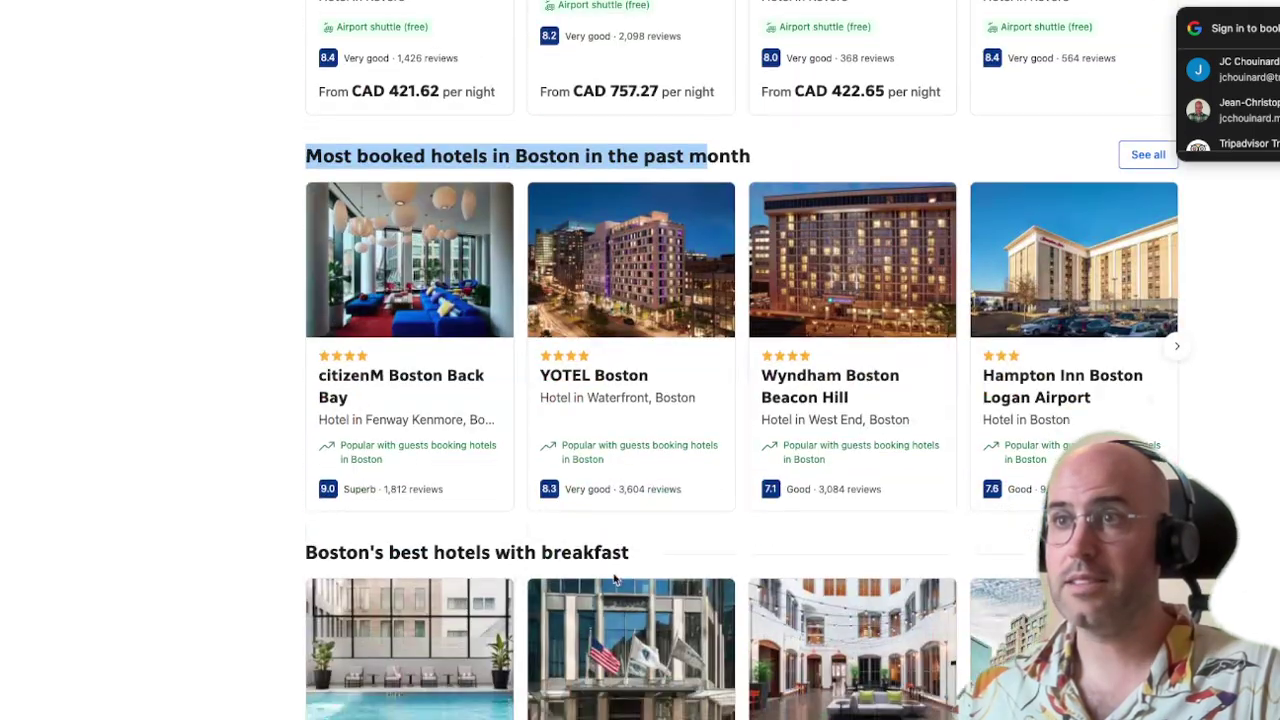
pyautogui.scroll(-1, 363, 553)
pyautogui.moveTo(300, 409); pyautogui.dragTo(689, 413)
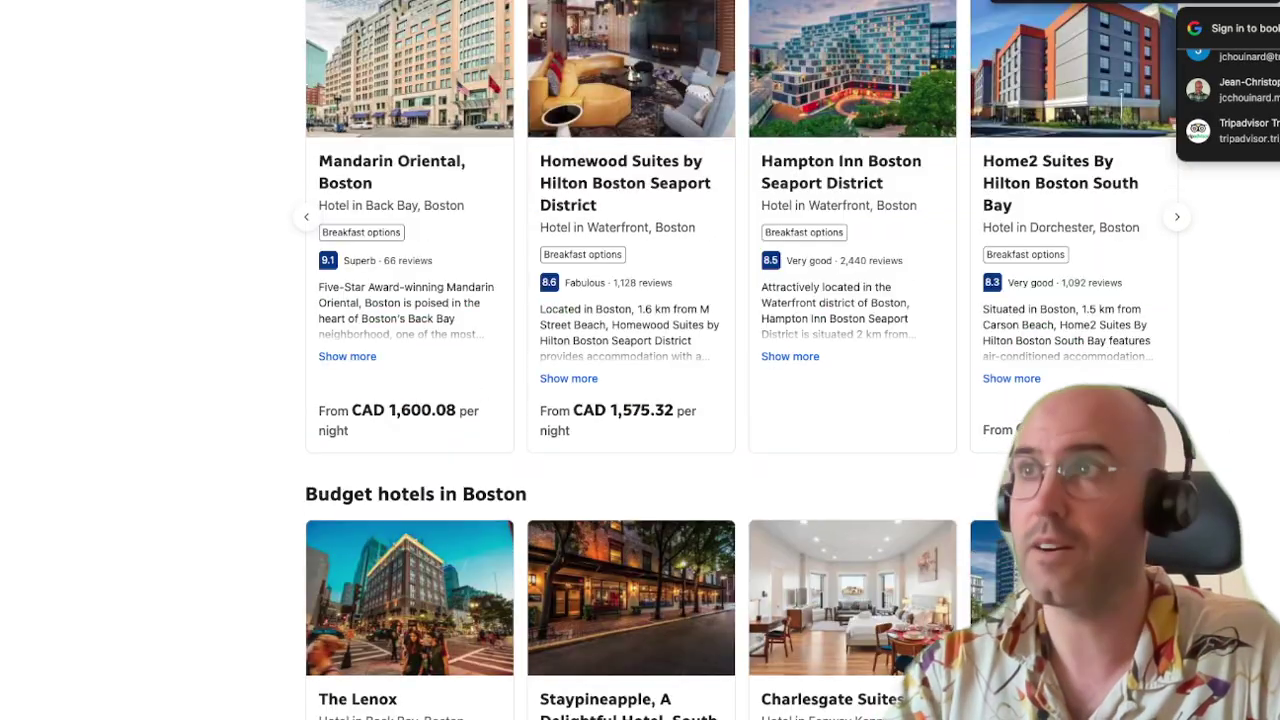
pyautogui.hscroll(3, 740, 220)
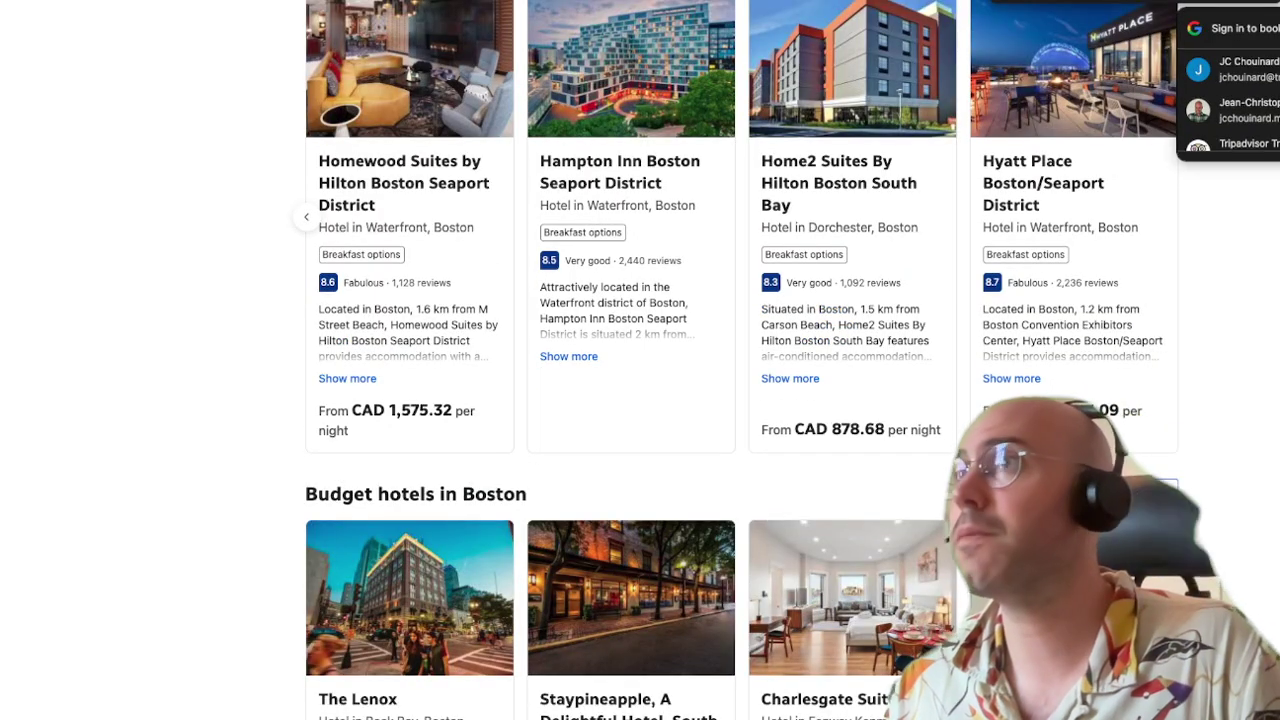
pyautogui.scroll(-5, 740, 360)
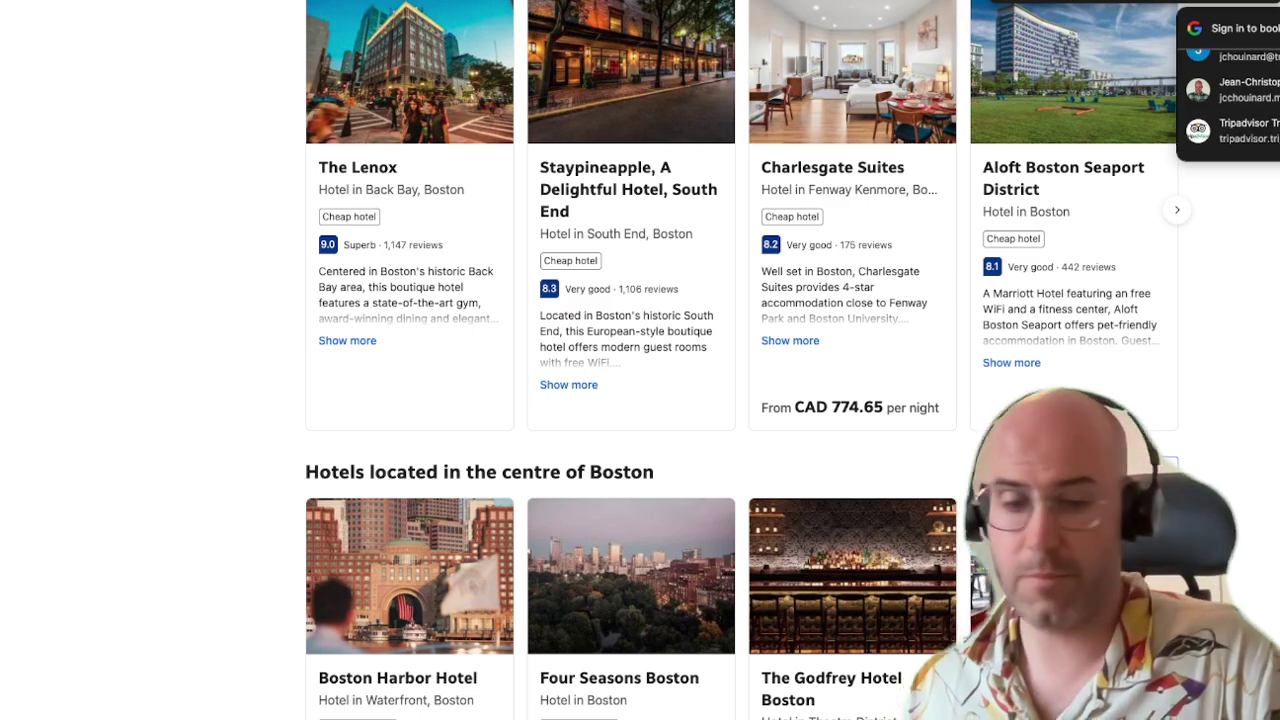
pyautogui.press('super+alt+j')
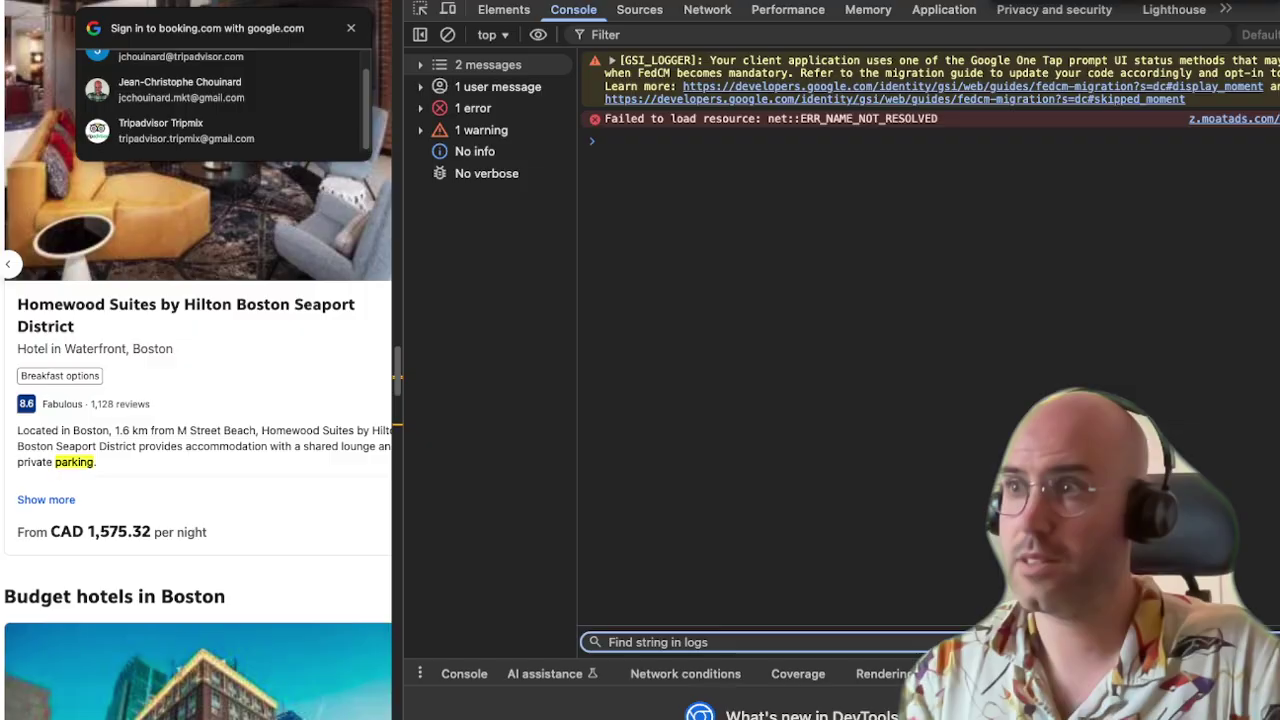
# Search the page's Elements markup for 'parking' and jump to the next match
pyautogui.click(503, 9)
pyautogui.press('super+f')
pyautogui.write('pa')
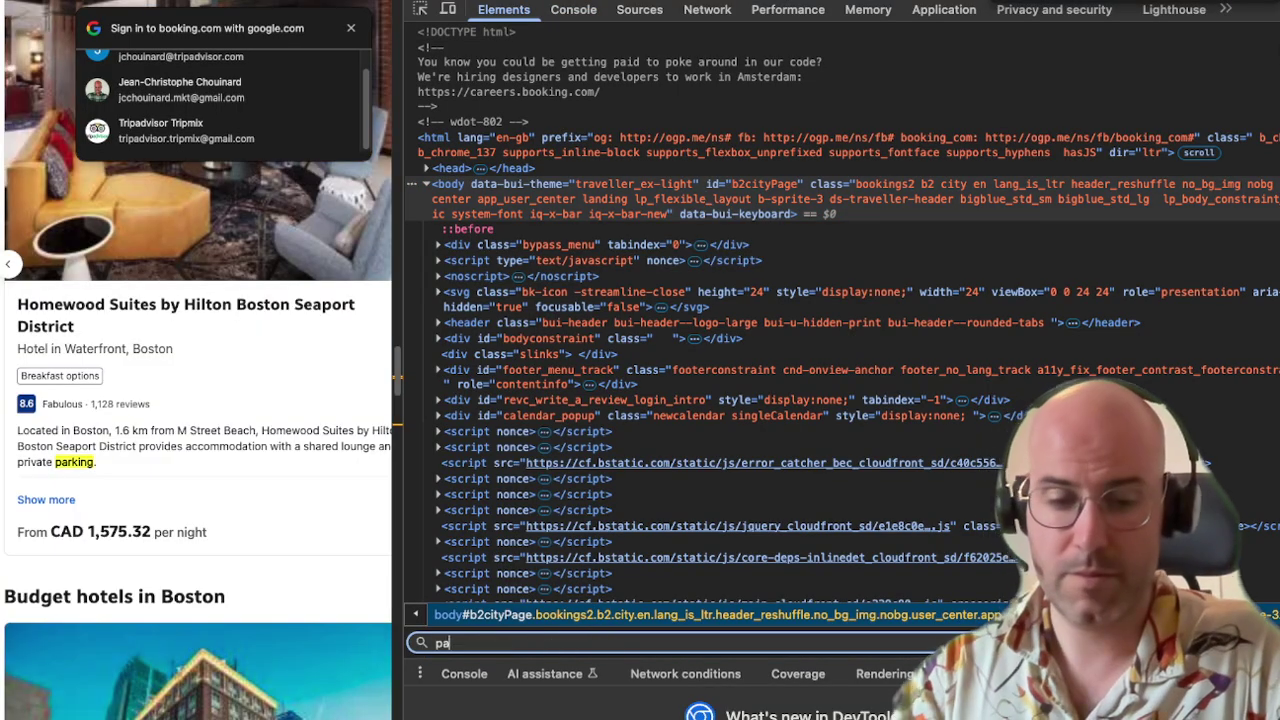
pyautogui.write('rking')
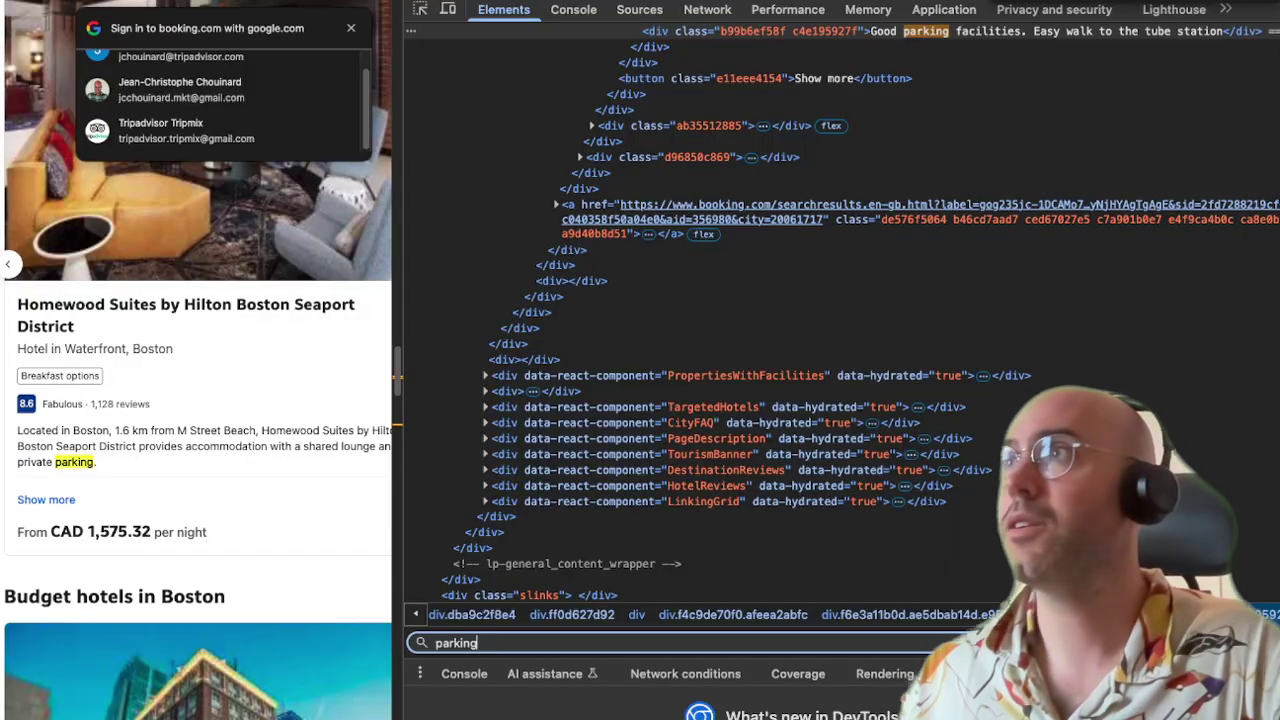
pyautogui.scroll(2, 1043, 163)
pyautogui.press('Return')
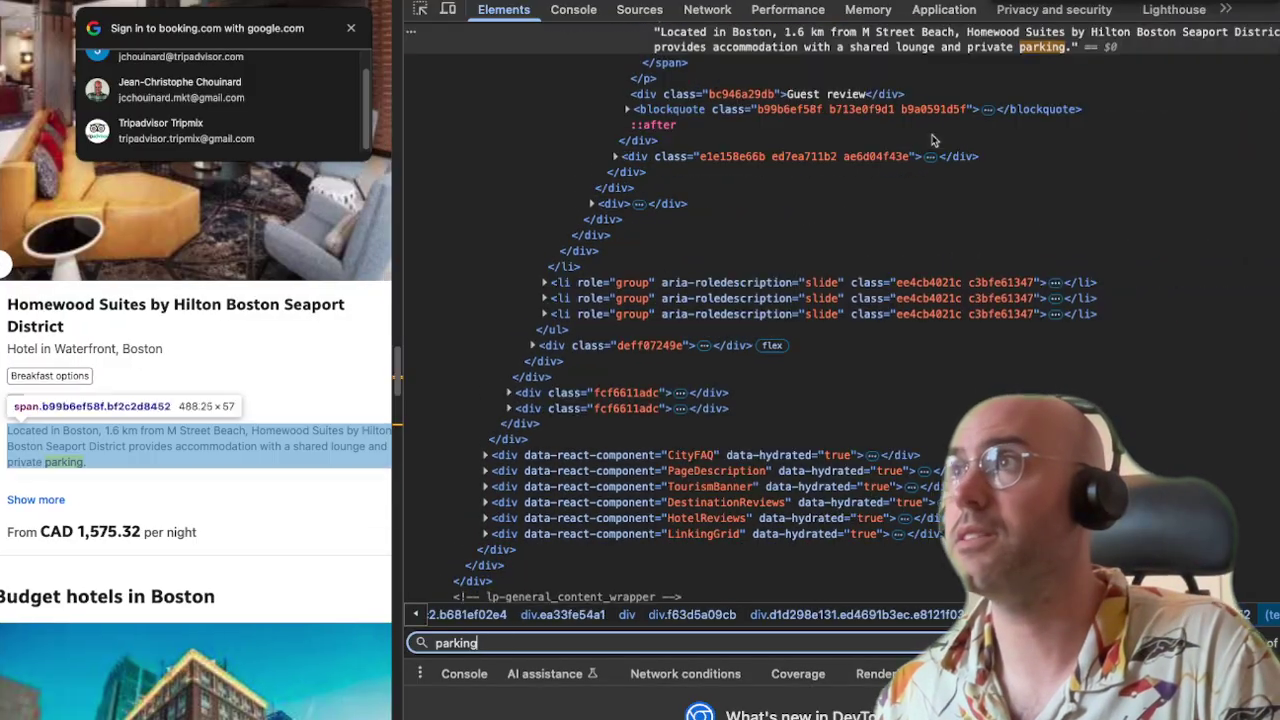
pyautogui.scroll(3, 943, 129)
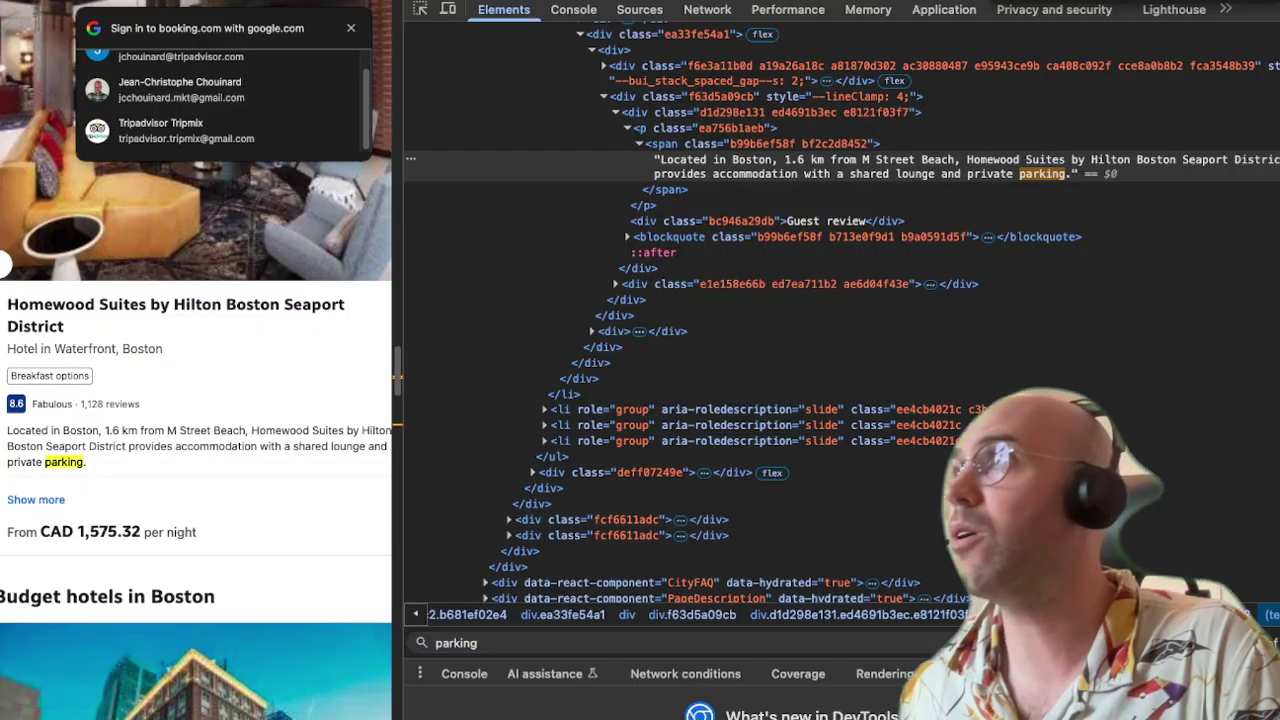
# Close DevTools and return to the NotebookLM mind map
pyautogui.press('F12')
pyautogui.scroll(15, 620, 369)
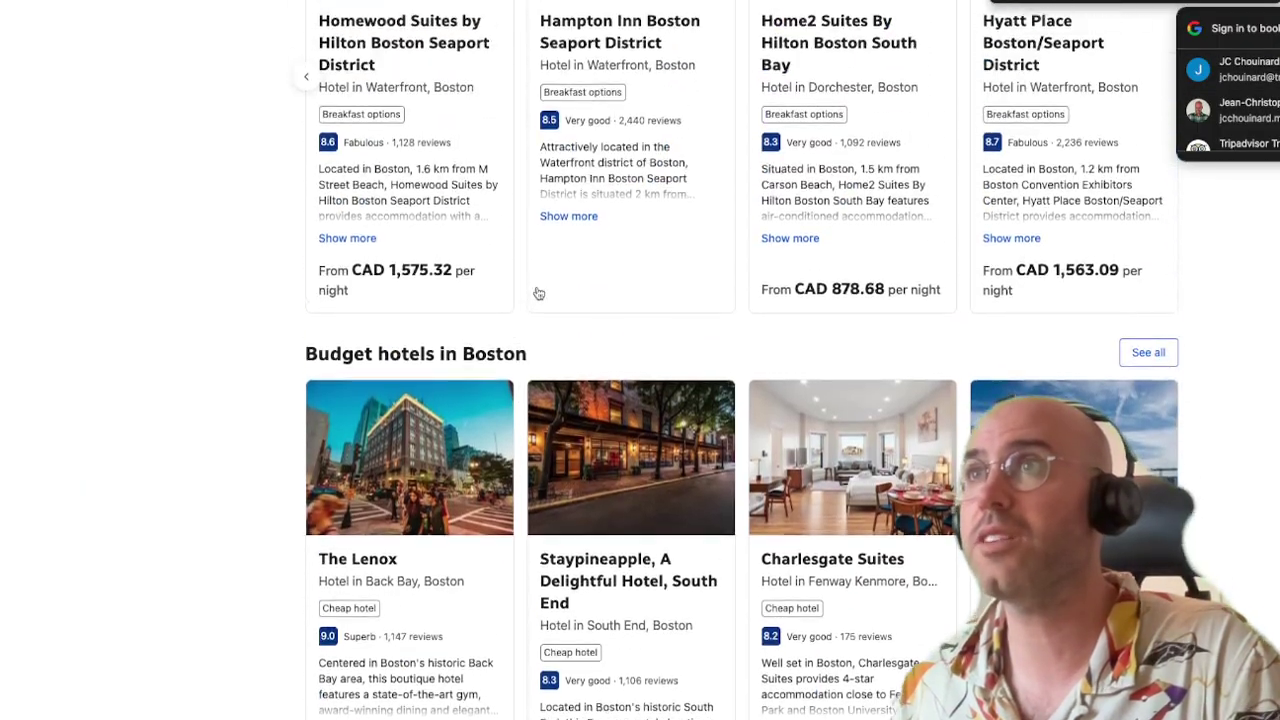
pyautogui.scroll(5, 538, 293)
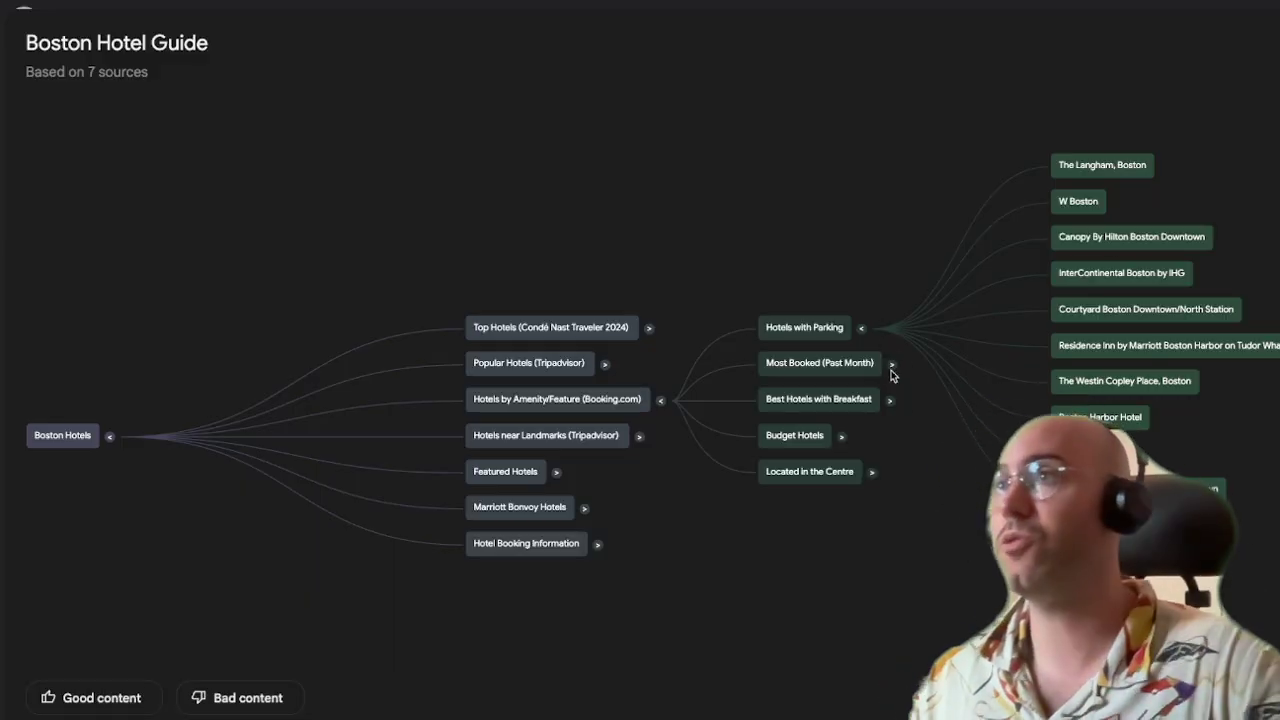
# Expand the Most Booked (Past Month) branch to show its hotel list
pyautogui.click(892, 368)
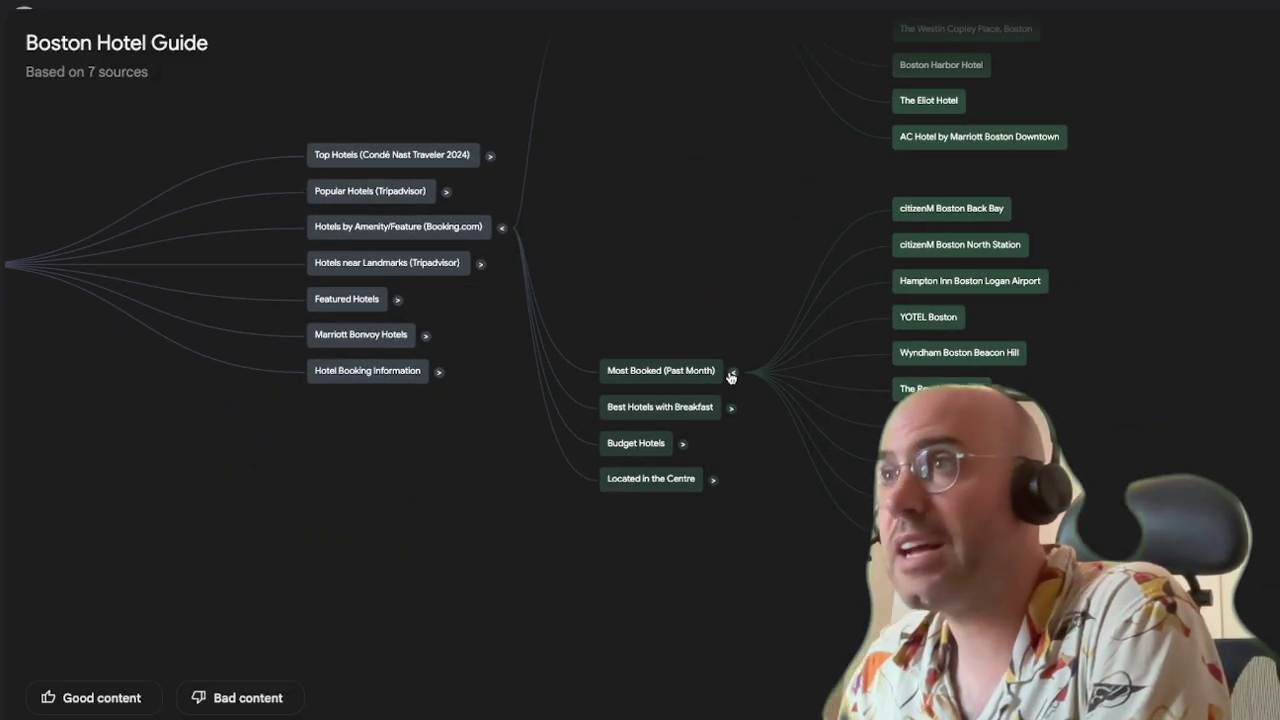
pyautogui.scroll(3, 1046, 229)
pyautogui.scroll(-1, 1069, 253)
pyautogui.scroll(-3, 1069, 253)
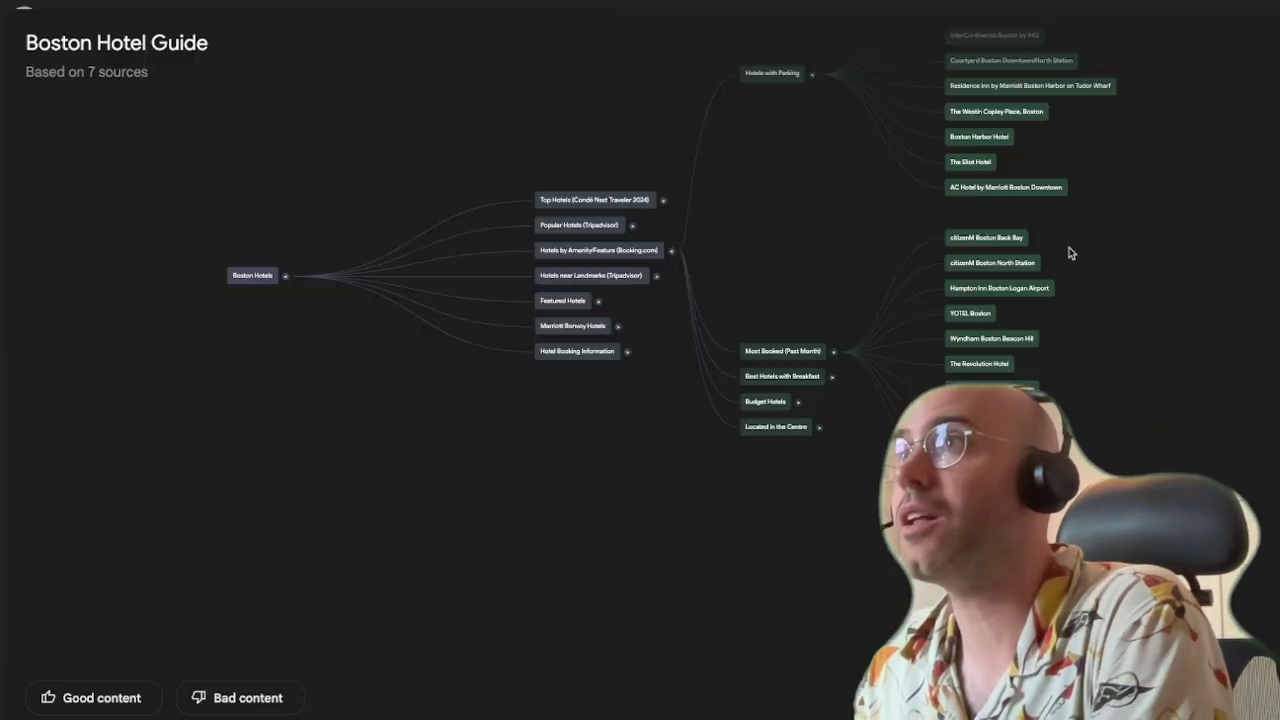
pyautogui.scroll(3, 1046, 357)
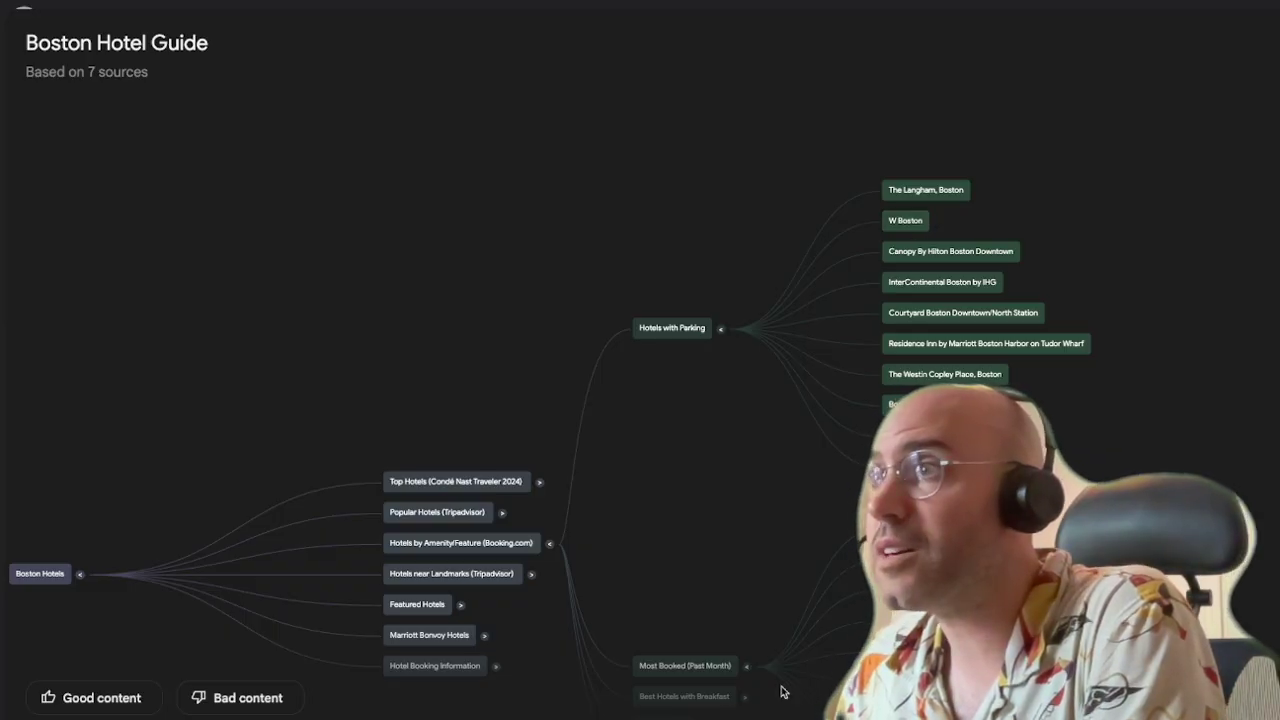
pyautogui.scroll(-1, 815, 676)
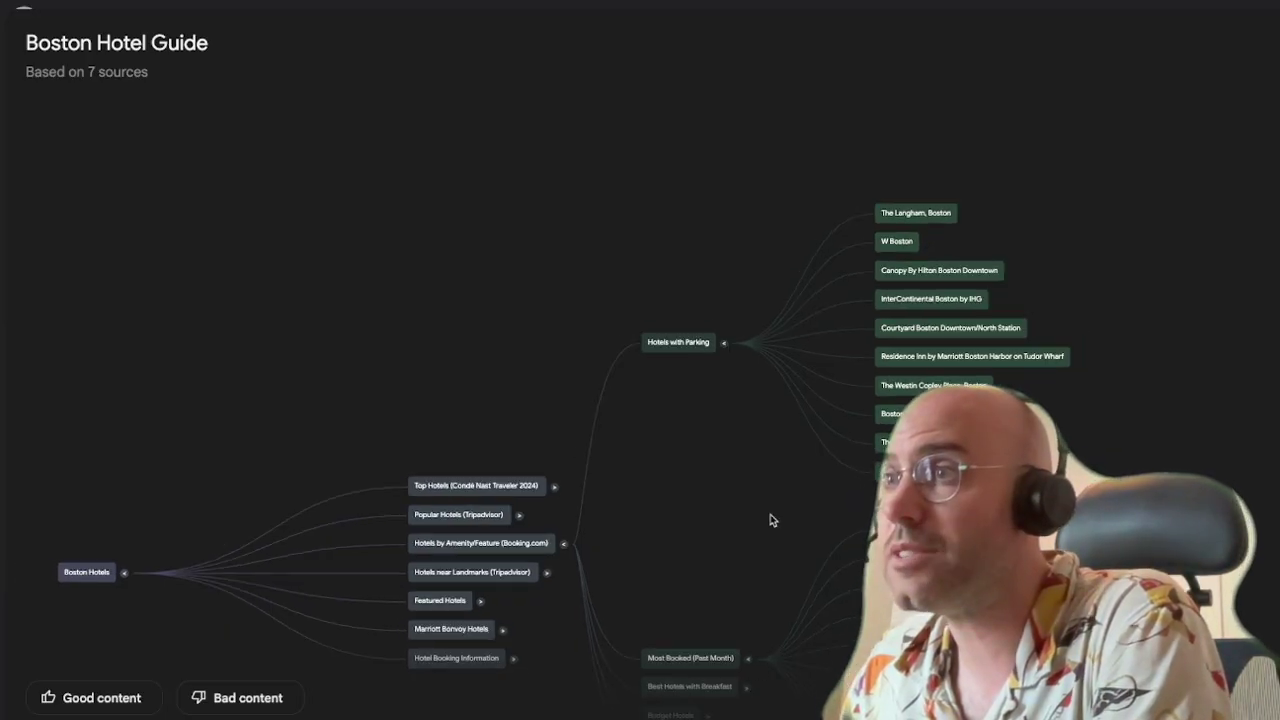
pyautogui.scroll(-3, 803, 563)
# Expand Best Hotels with Breakfast and Popular Hotels (Tripadvisor) into their hotel lists
pyautogui.click(719, 432)
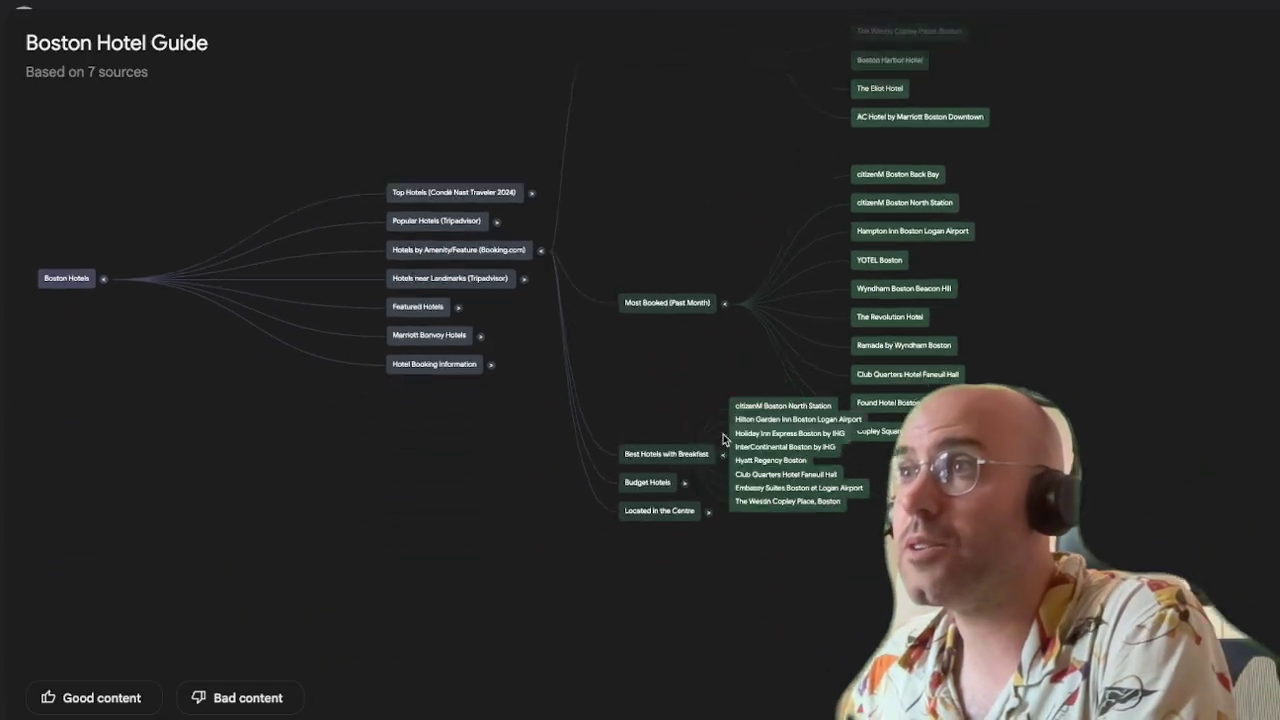
pyautogui.scroll(3, 830, 300)
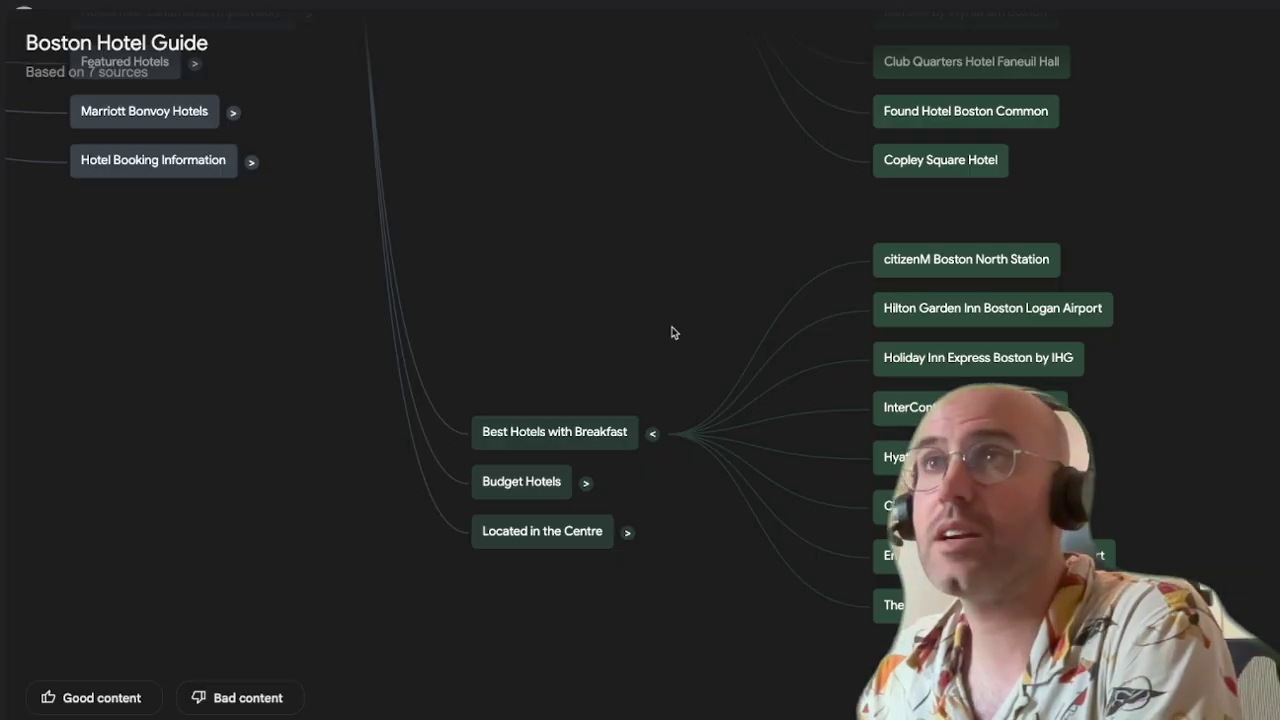
pyautogui.scroll(-6, 890, 170)
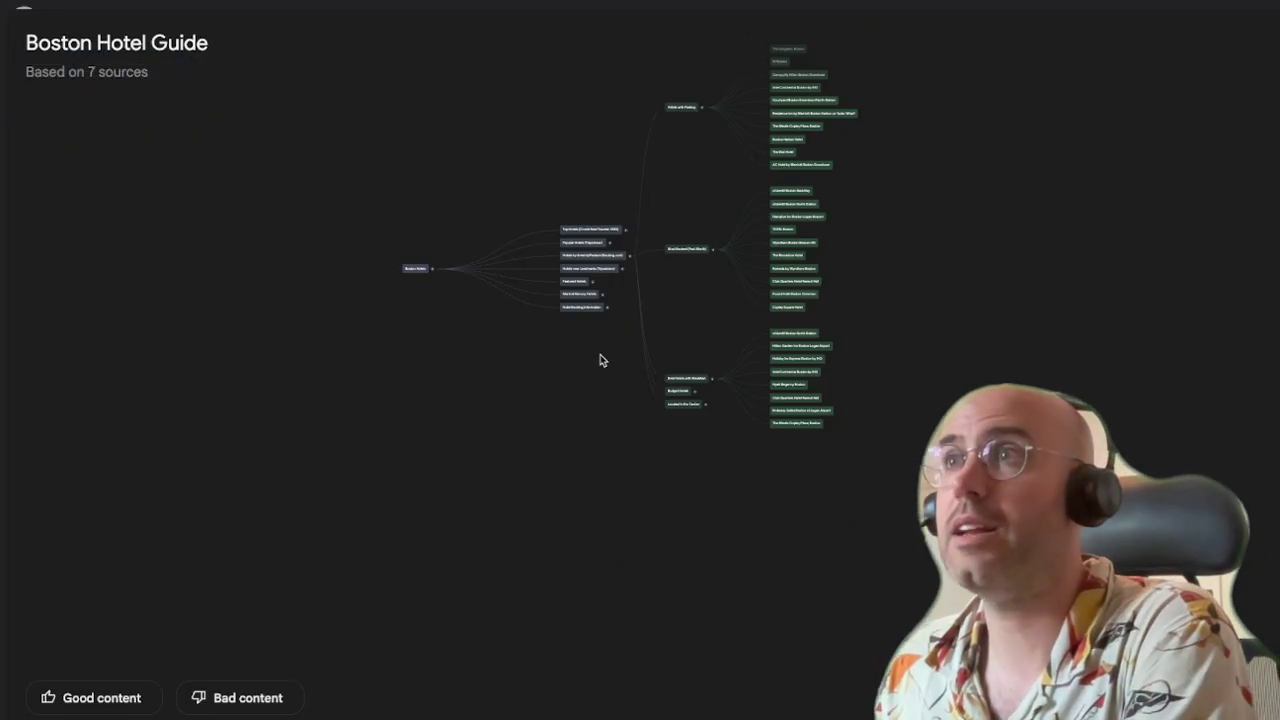
pyautogui.scroll(6, 590, 345)
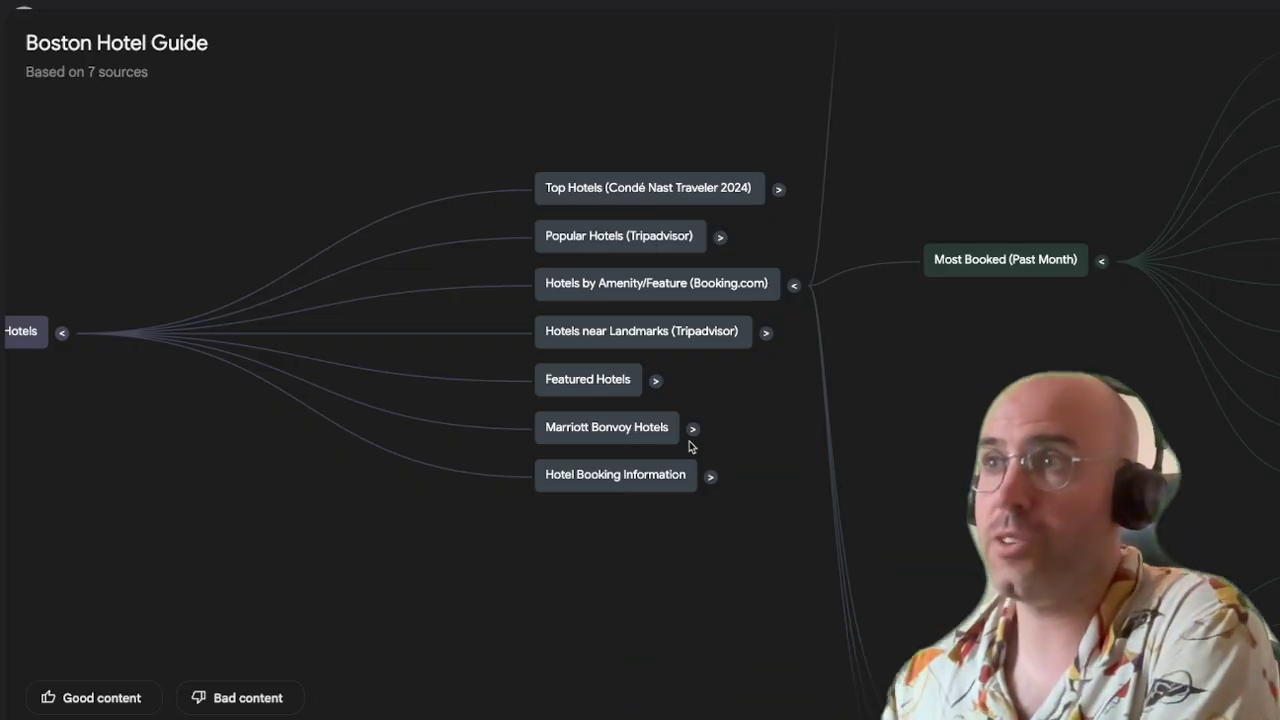
pyautogui.click(721, 238)
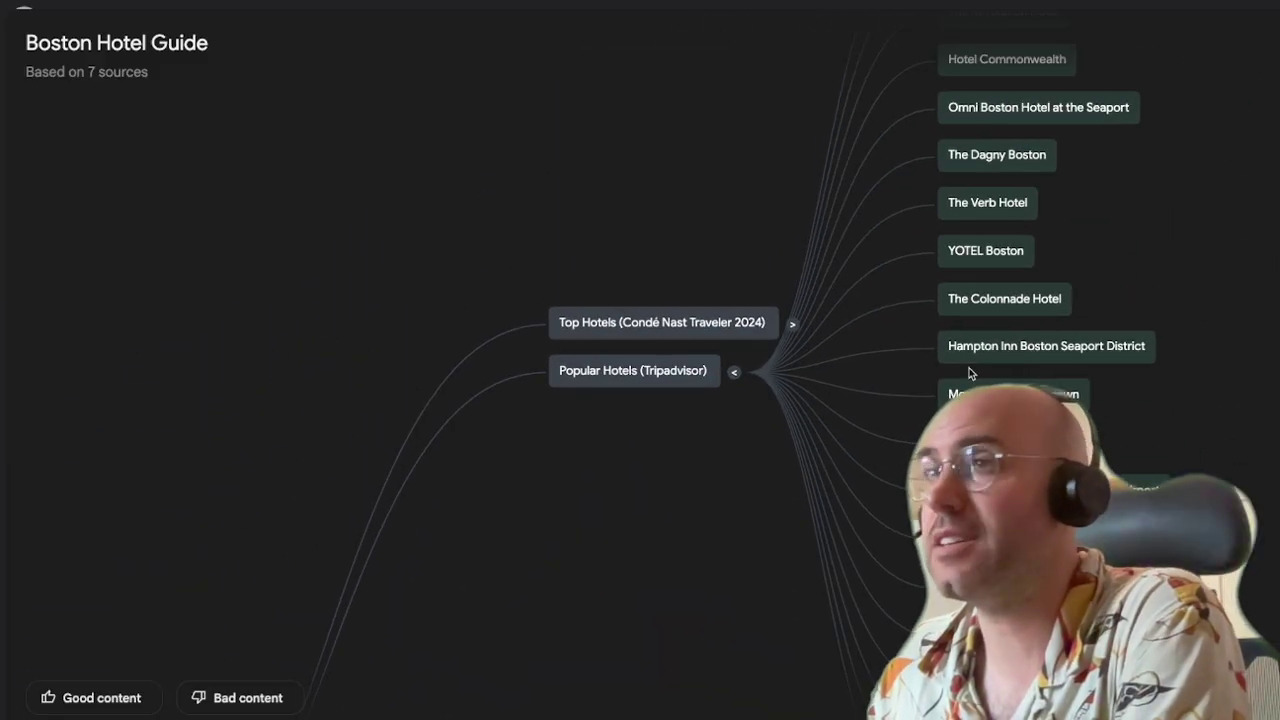